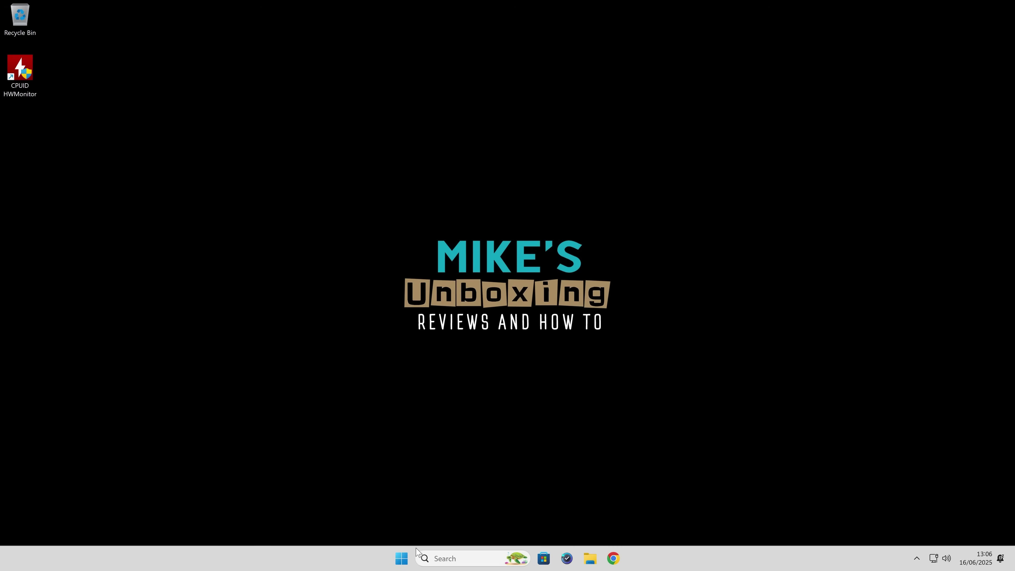
Find Terminal, run it as administrator, and allow it to make changes to the device.
left_click(401, 559)
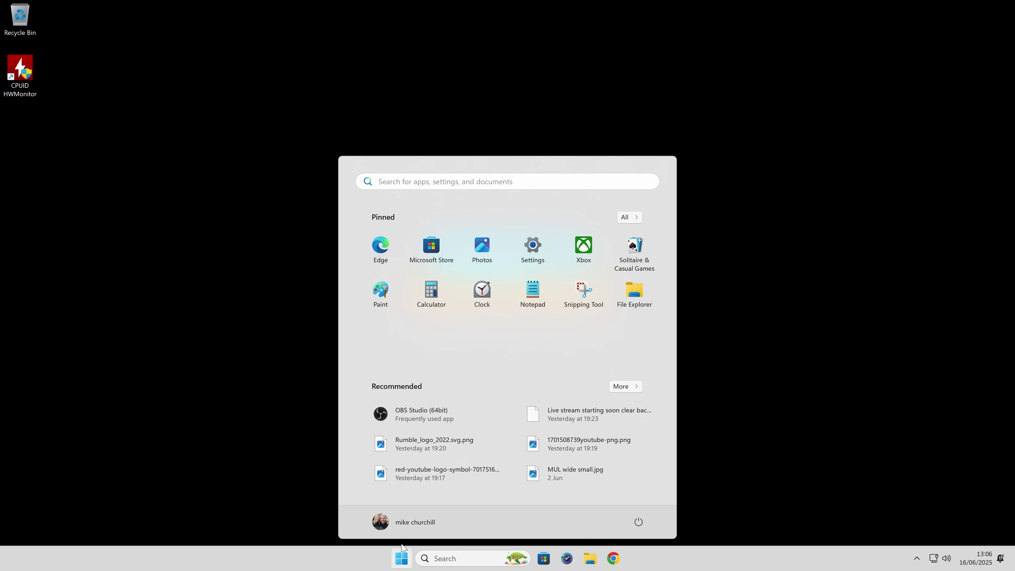
type("term")
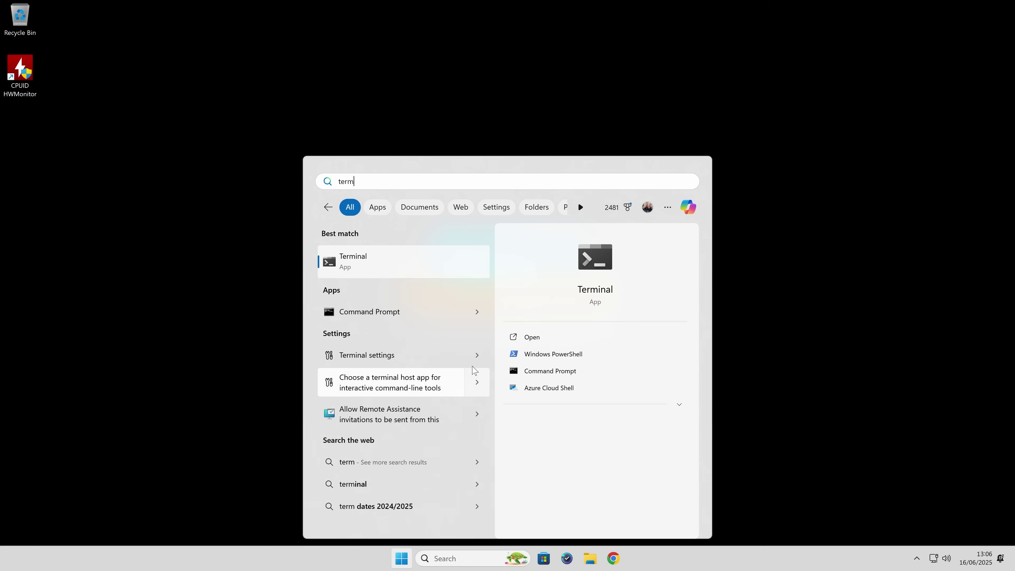
right_click(602, 290)
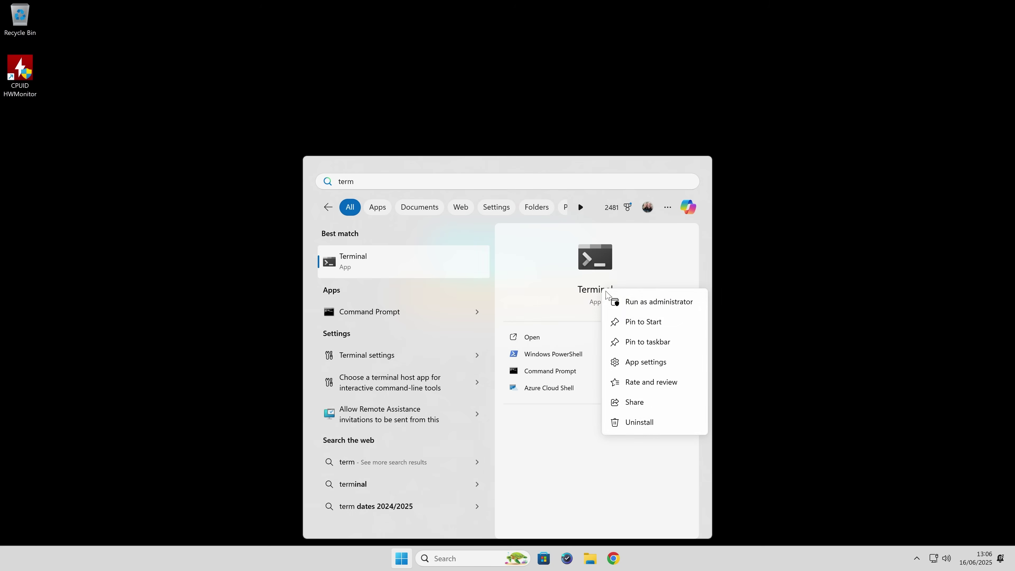
left_click(636, 302)
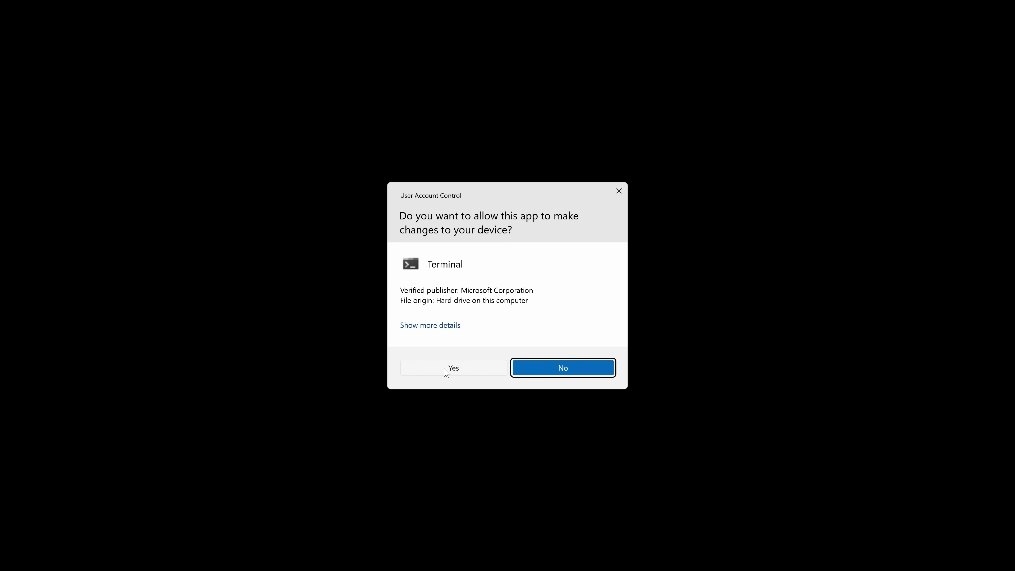
left_click(447, 372)
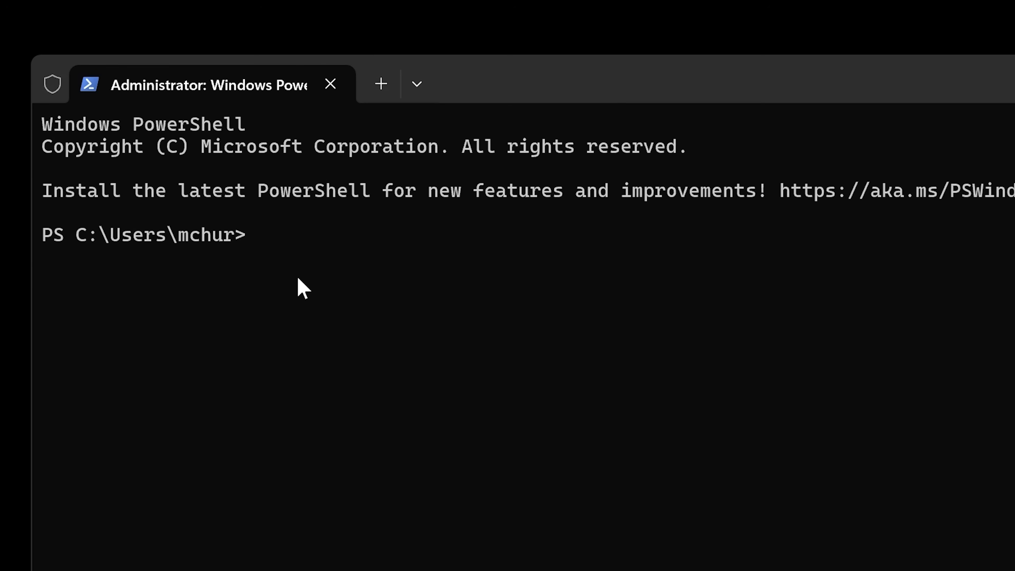
Install RyTuneX with the command "winget install rytunex" and agree to the source agreement terms.
type("wing")
type("ewt")
key("BackSpace")
key("BackSpace")
type("t ")
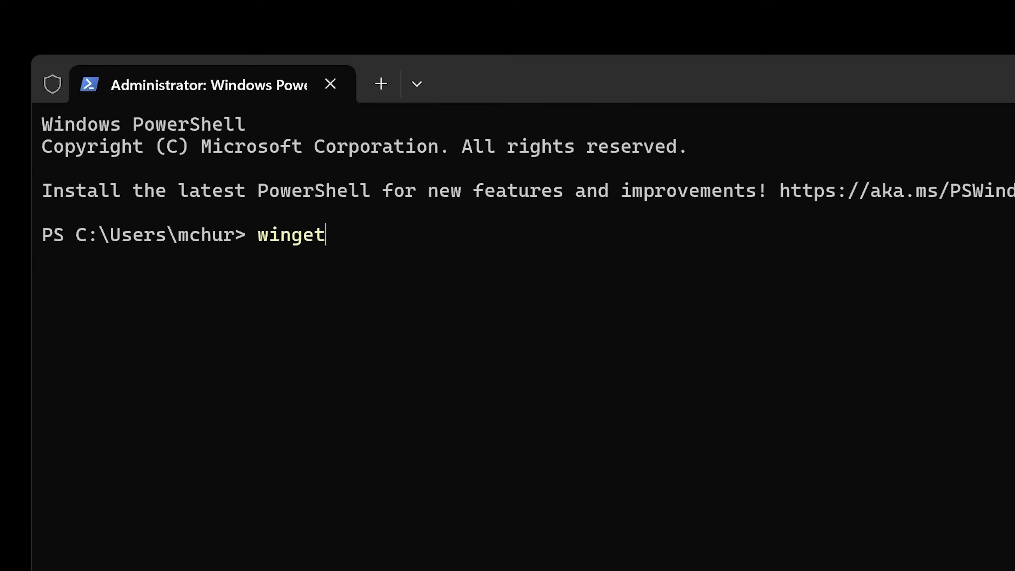
type("install ry")
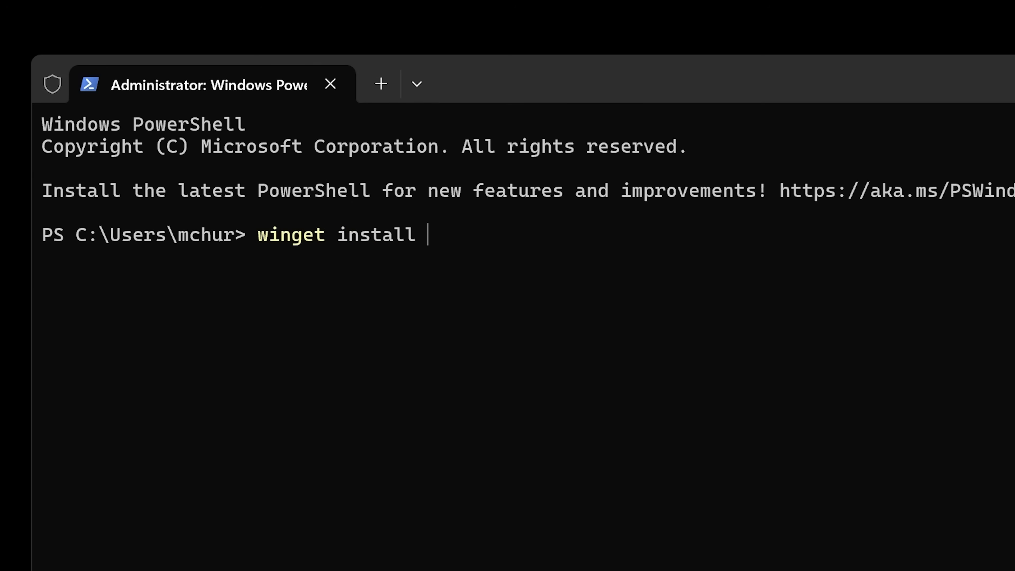
type("tunex")
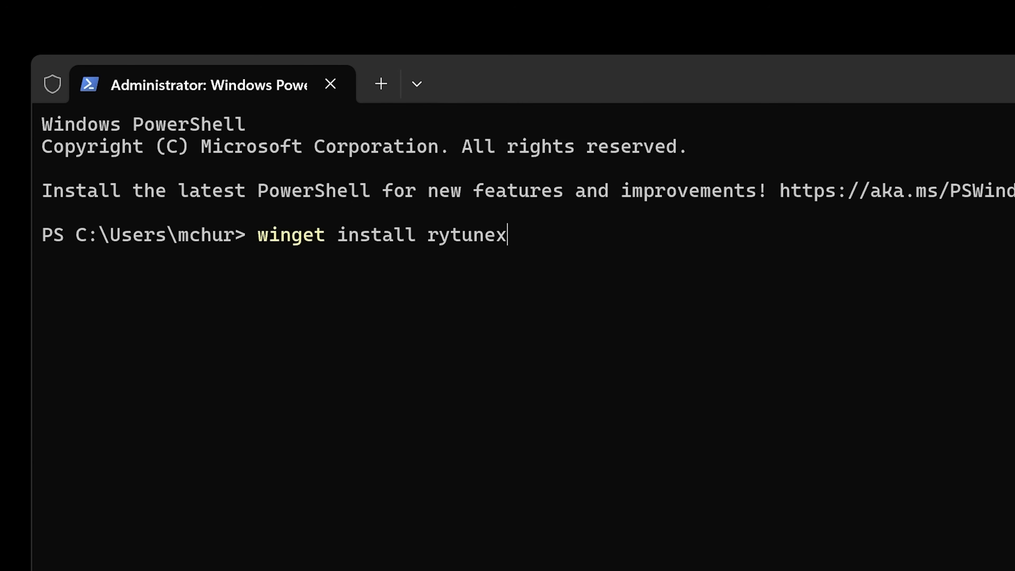
key("Return")
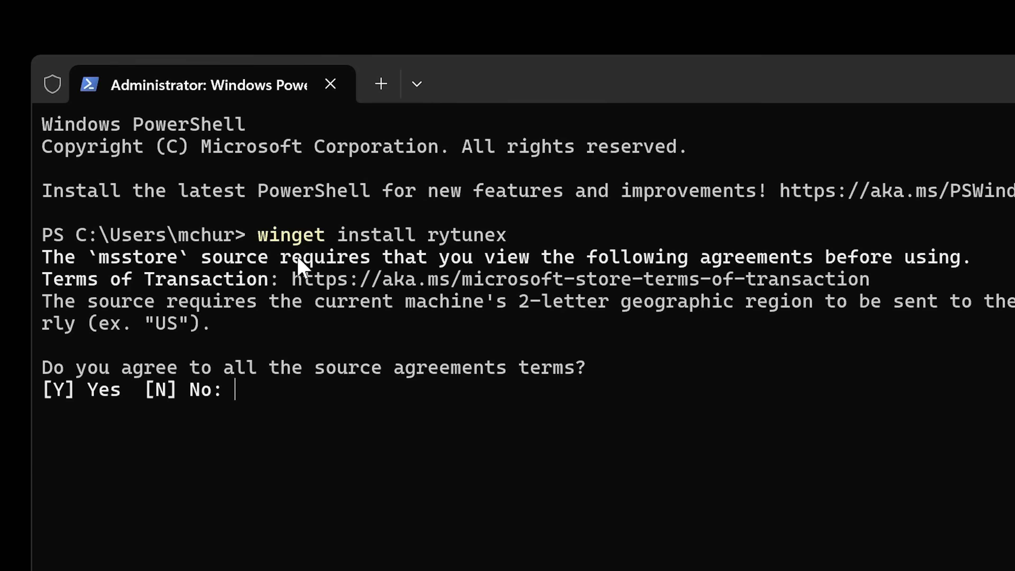
type("y")
key("Return")
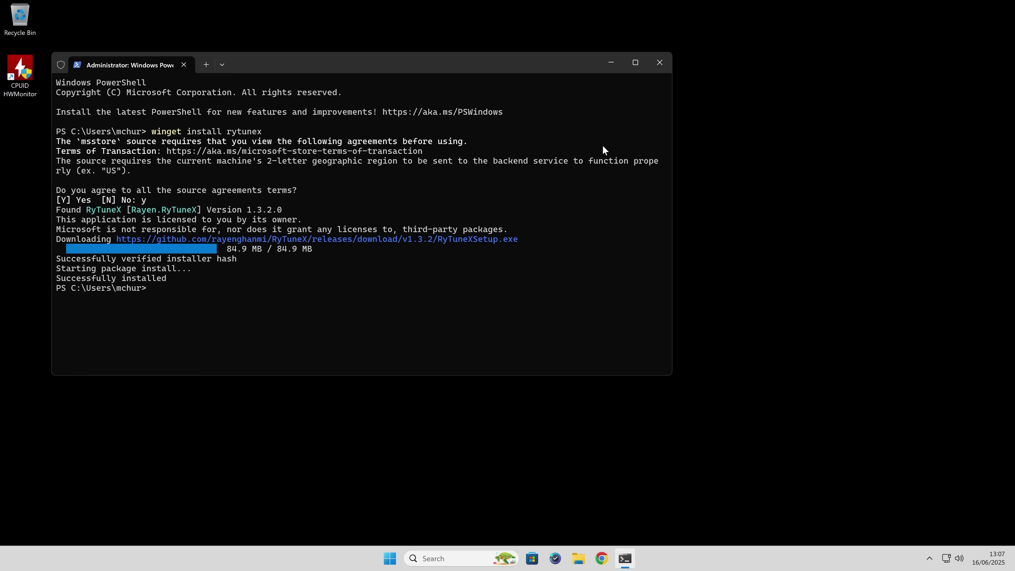
Close the terminal and launch the newly installed RyTuneX, allowing it to make changes to the device.
left_click(654, 62)
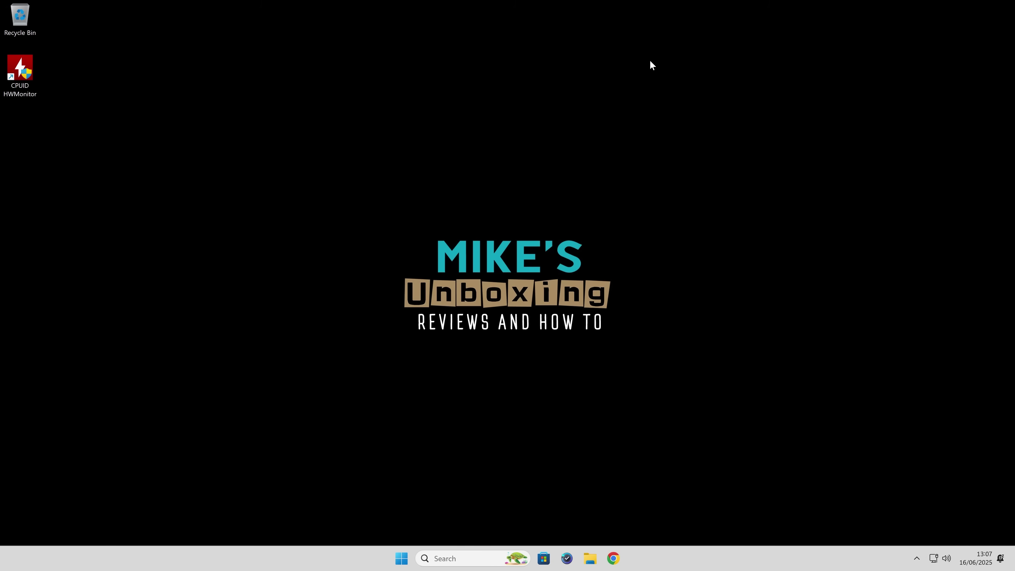
left_click(399, 557)
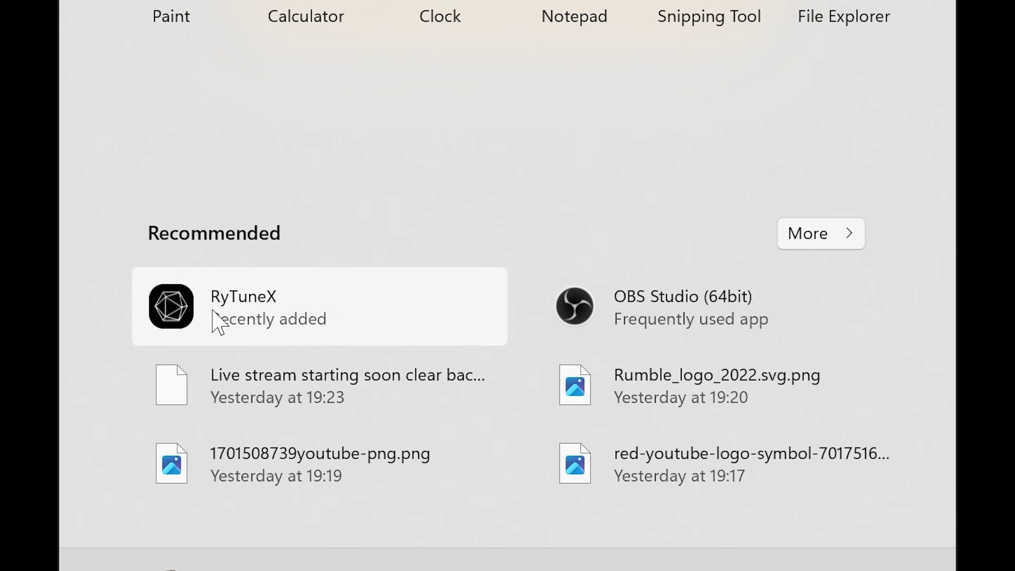
left_click(216, 319)
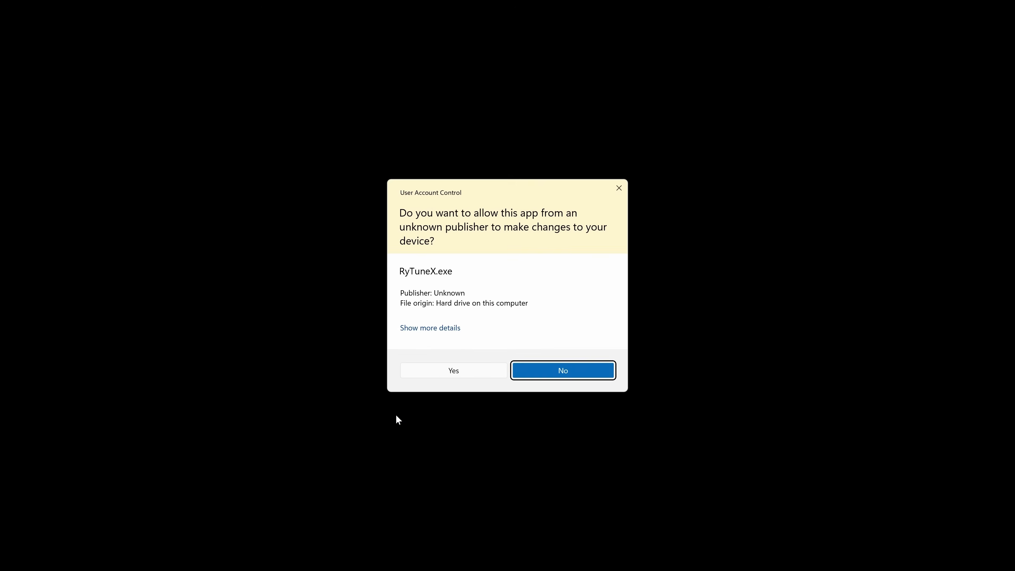
left_click(454, 375)
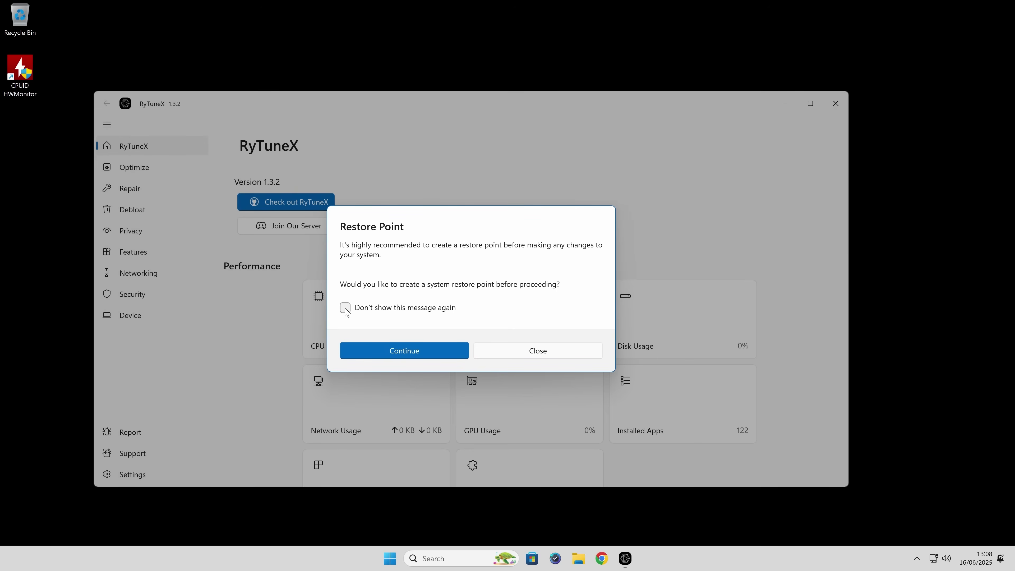
Create a system restore point from the startup dialog and maximize the RyTuneX window.
left_click(408, 354)
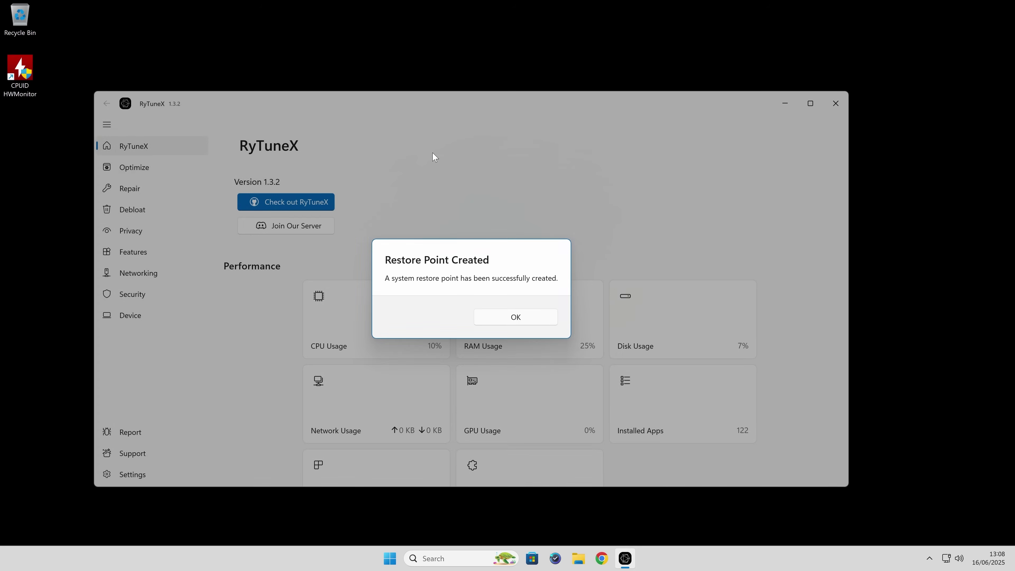
left_click(515, 316)
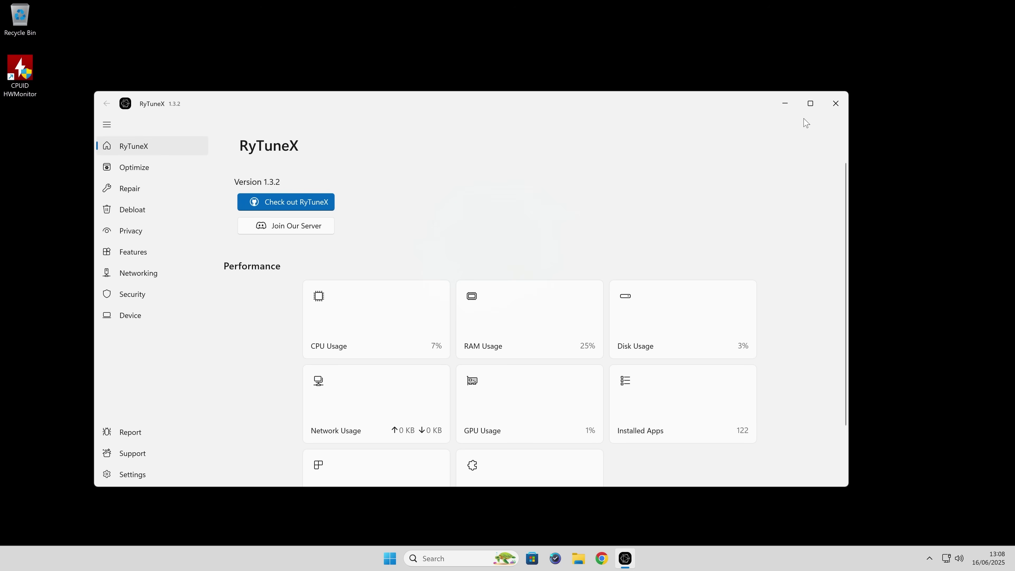
mouse_move(810, 112)
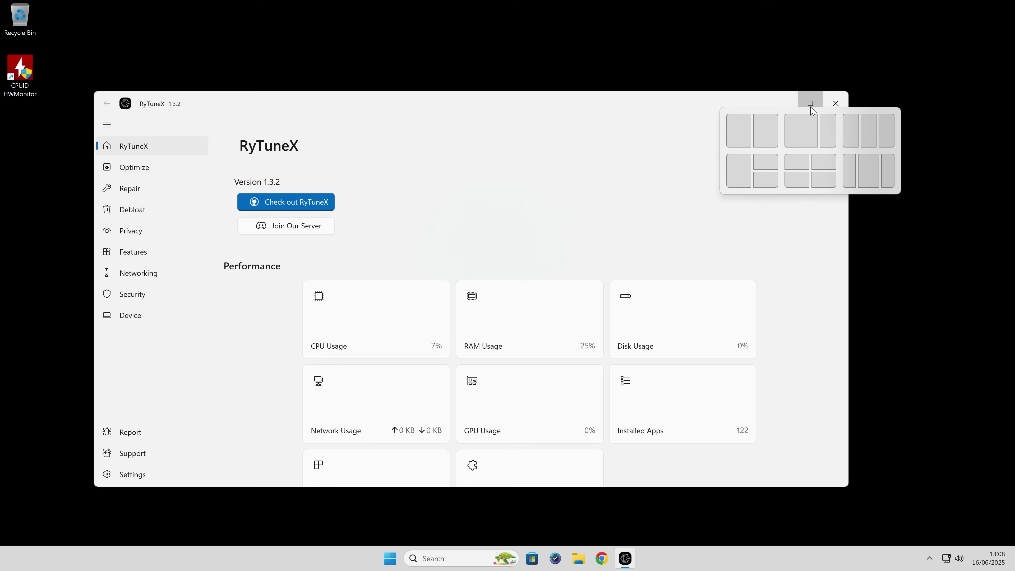
left_click(810, 103)
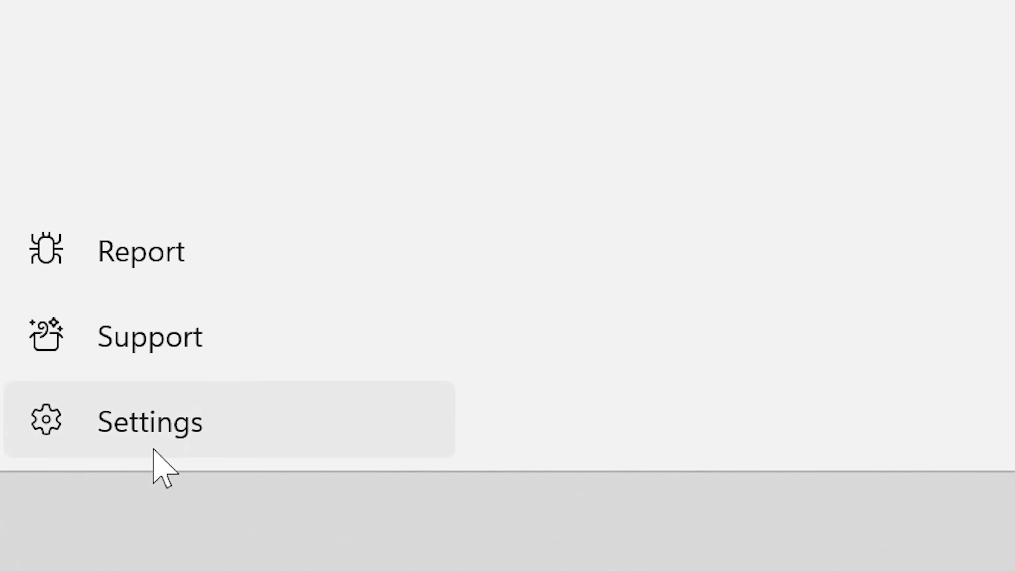
Set the RyTuneX theme to Dark in its settings.
left_click(136, 424)
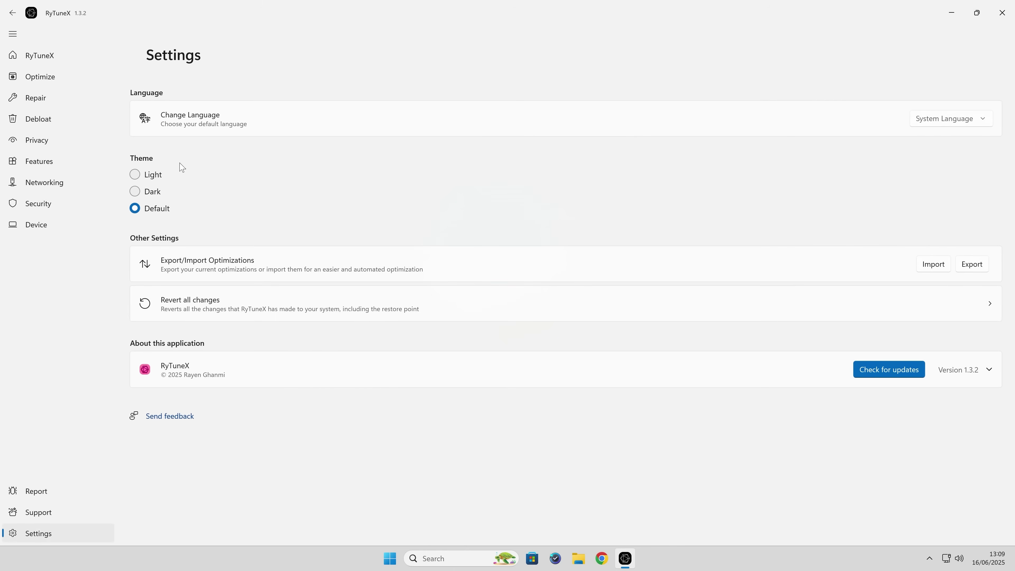
left_click(146, 194)
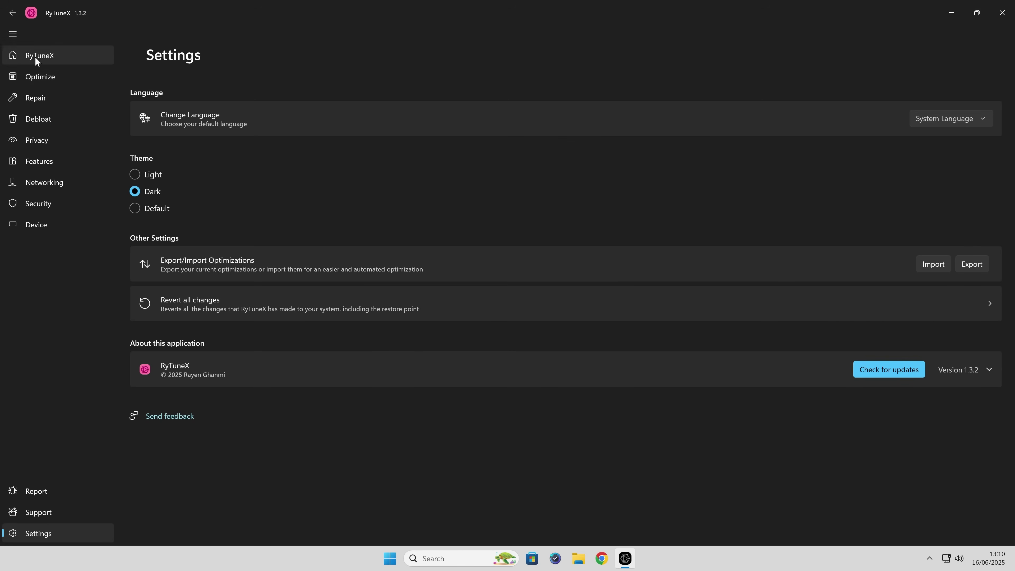
Review the basic and advanced system optimizations and turn on Disable Cortana under Other Settings.
left_click(35, 76)
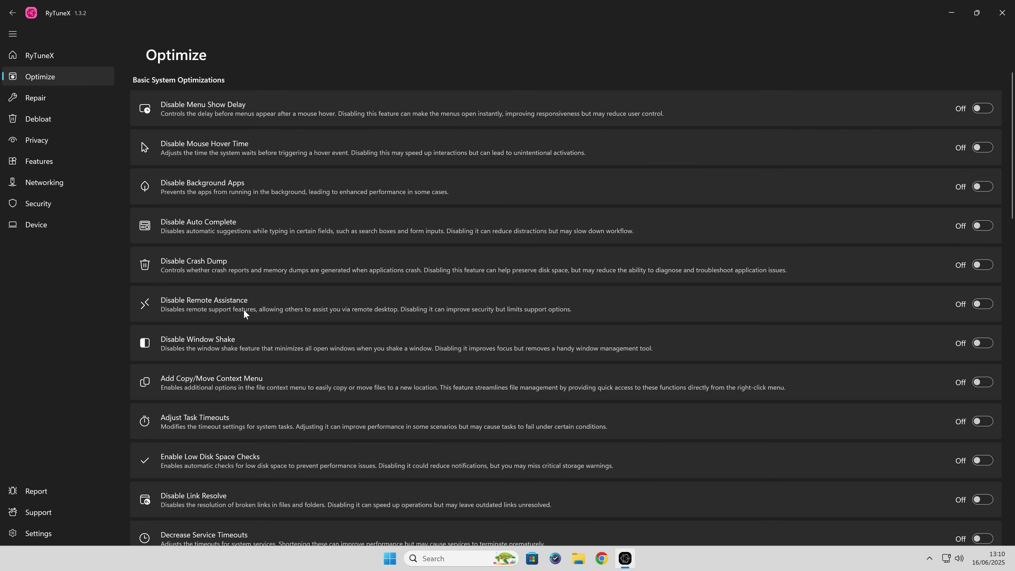
scroll(300, 264, "down", 3)
scroll(300, 267, "down", 5)
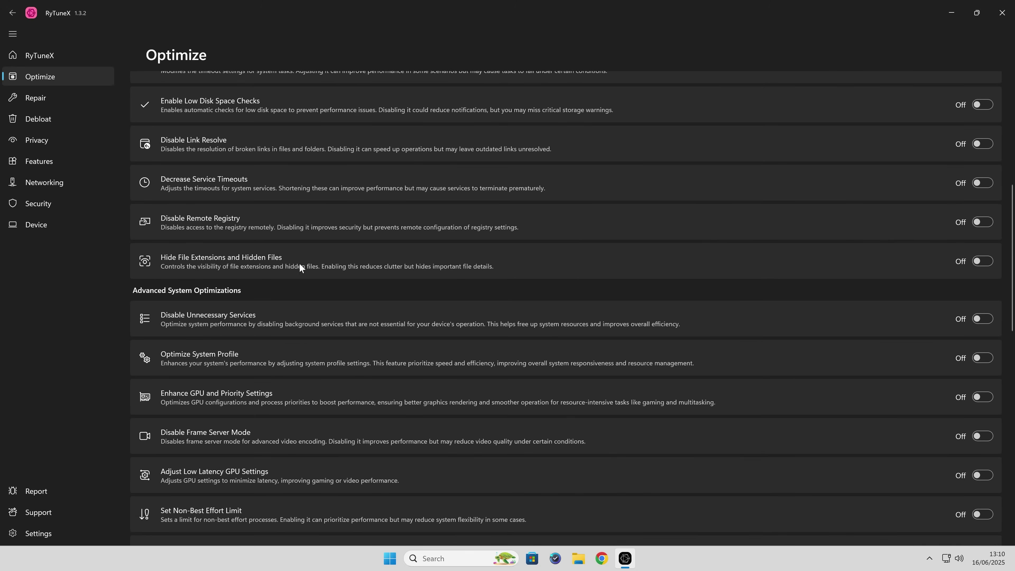
scroll(301, 267, "down", 3)
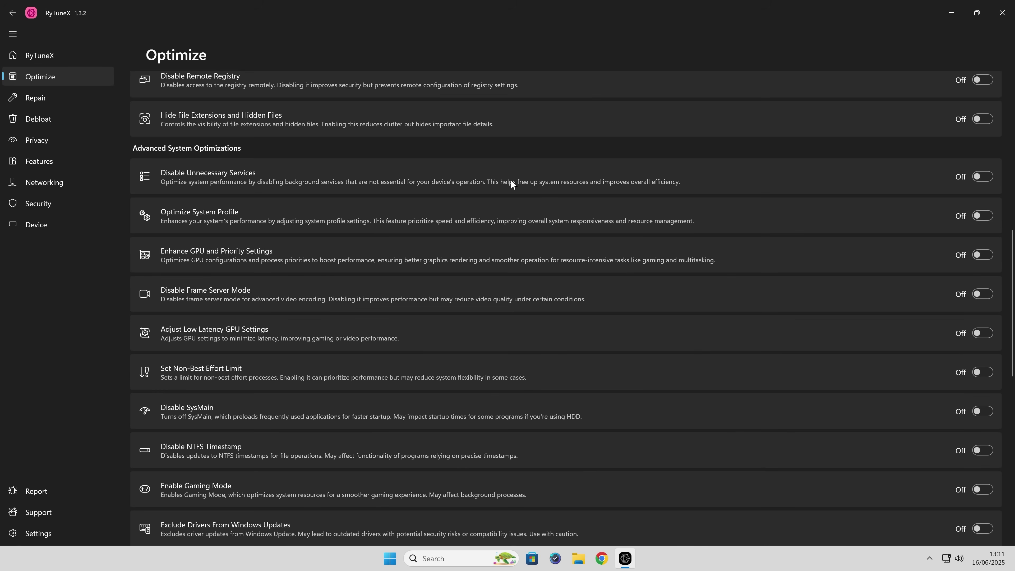
scroll(249, 348, "down", 9)
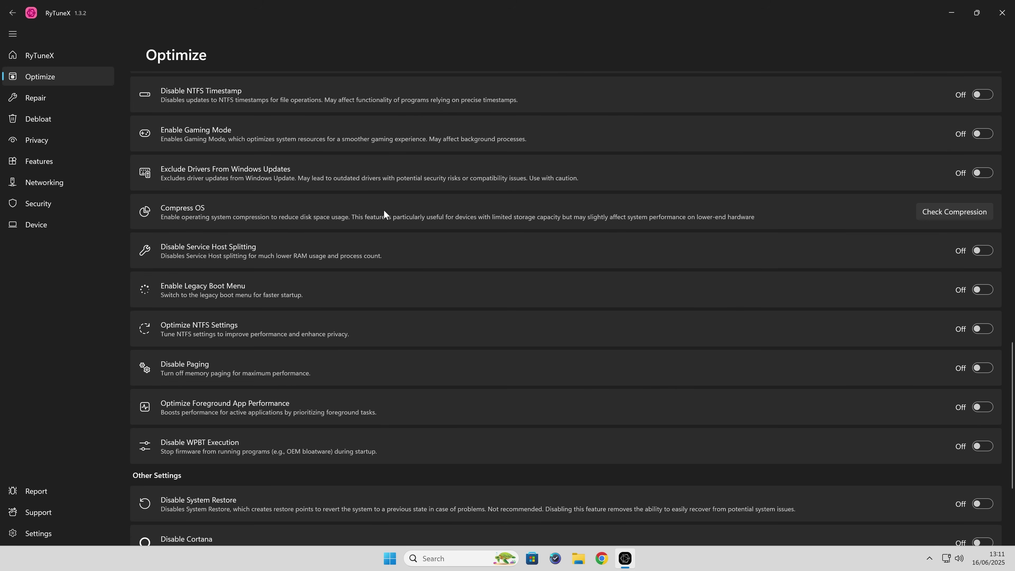
scroll(356, 324, "down", 3)
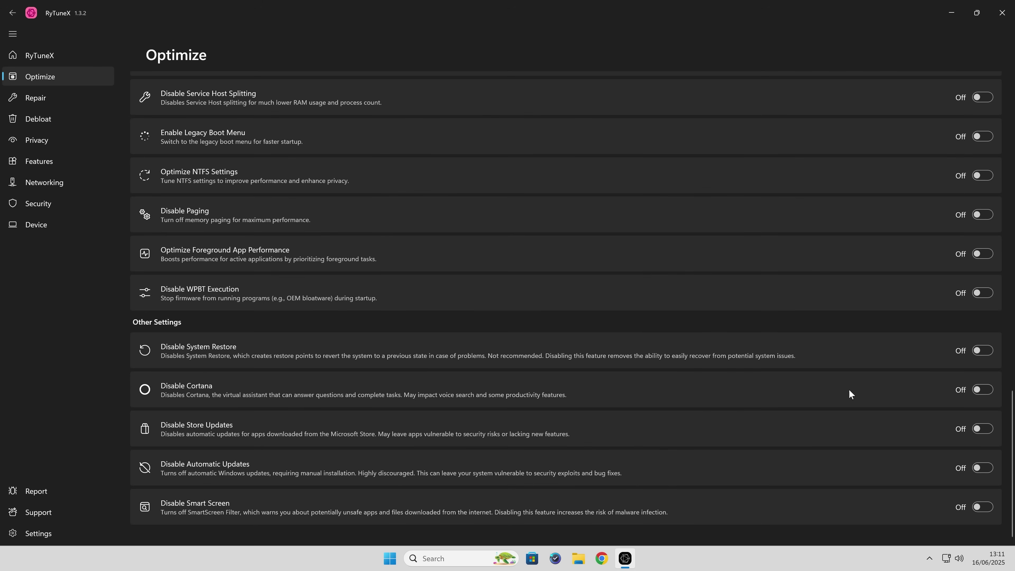
left_click(975, 391)
Look back over the optimizations and examine the repair and diagnose options.
scroll(304, 356, "up", 15)
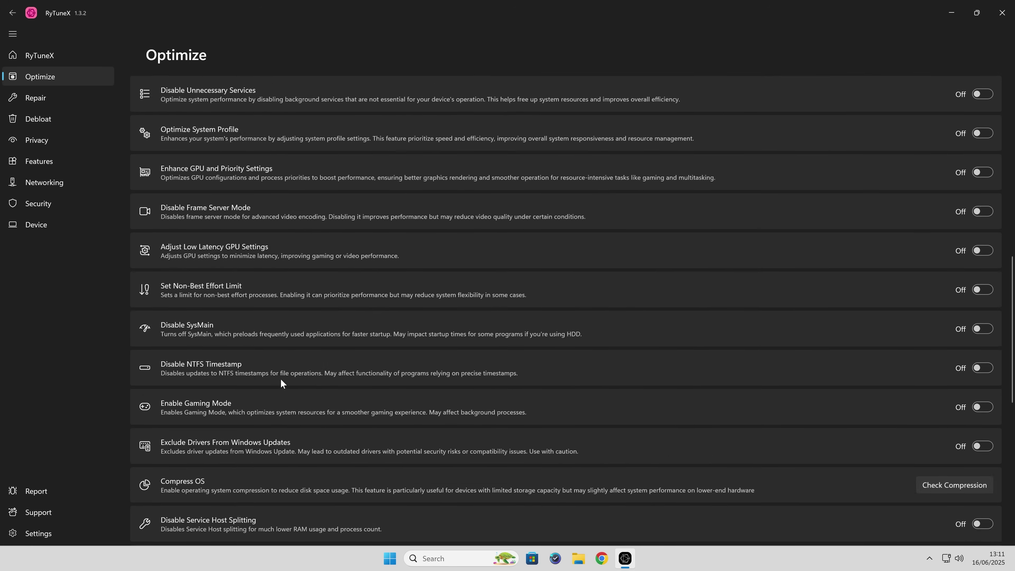
scroll(280, 380, "up", 3)
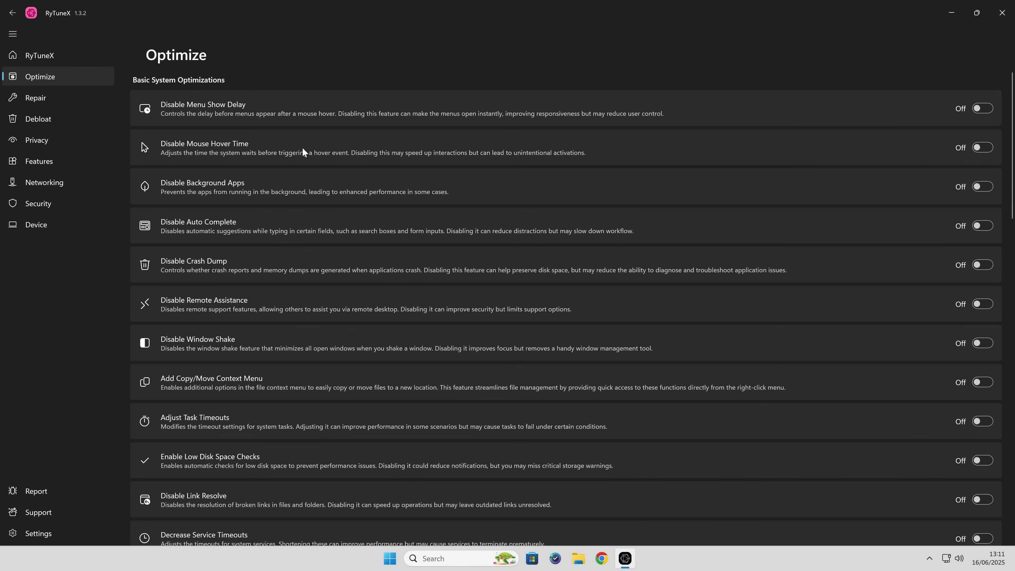
left_click(35, 99)
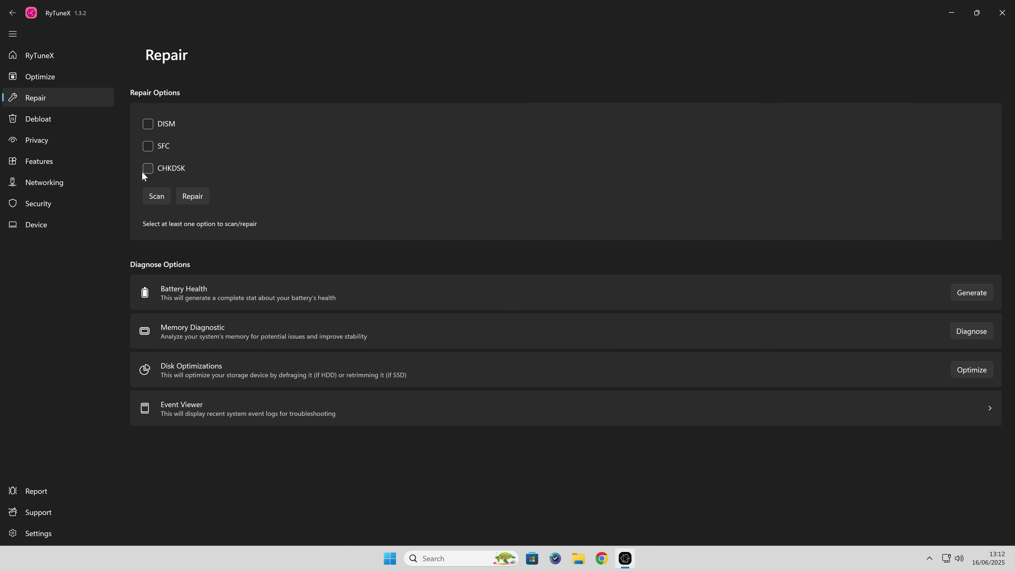
Remove the temp files from within the Debloat section.
left_click(44, 121)
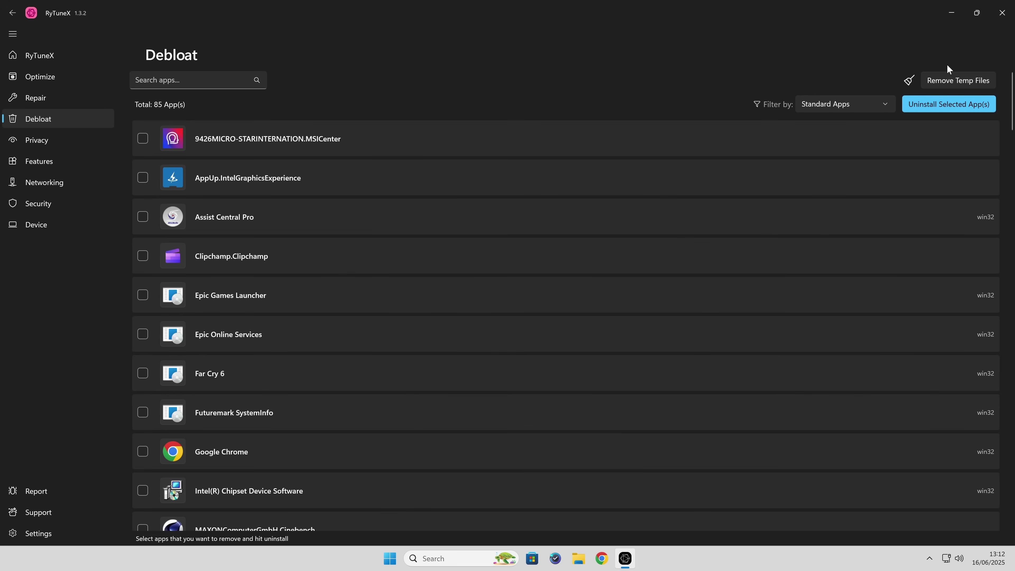
left_click(949, 81)
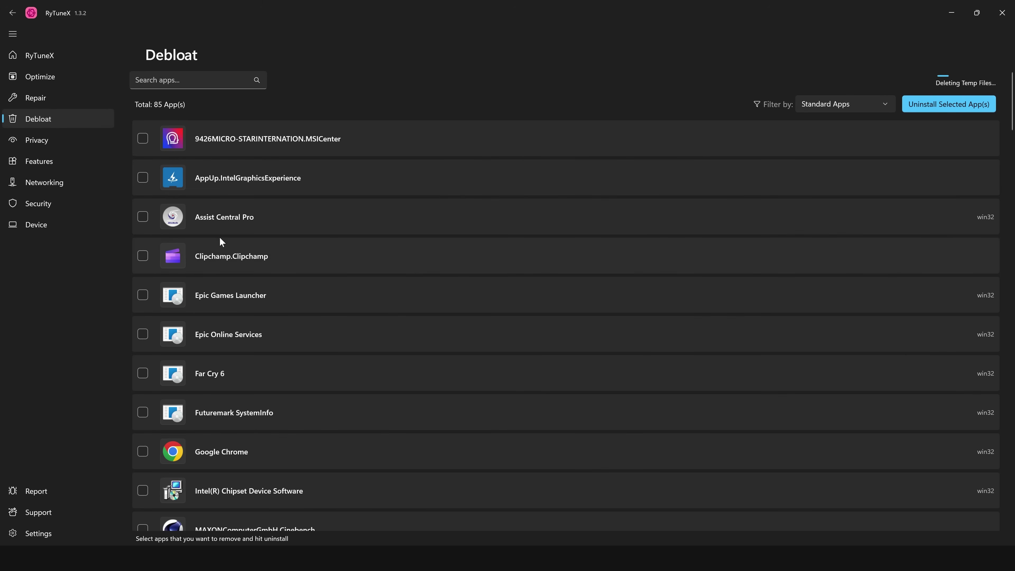
Select Clipchamp, Microsoft.BingNews, Microsoft.BingSearch and Microsoft.BingWeather for removal in the Debloat app list.
left_click(143, 258)
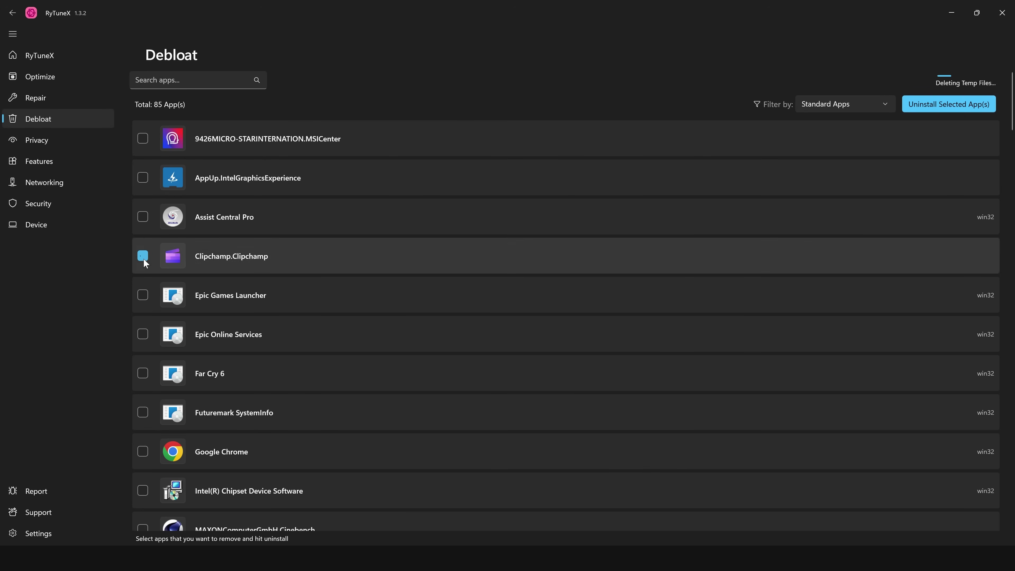
scroll(210, 334, "down", 2)
scroll(212, 332, "down", 7)
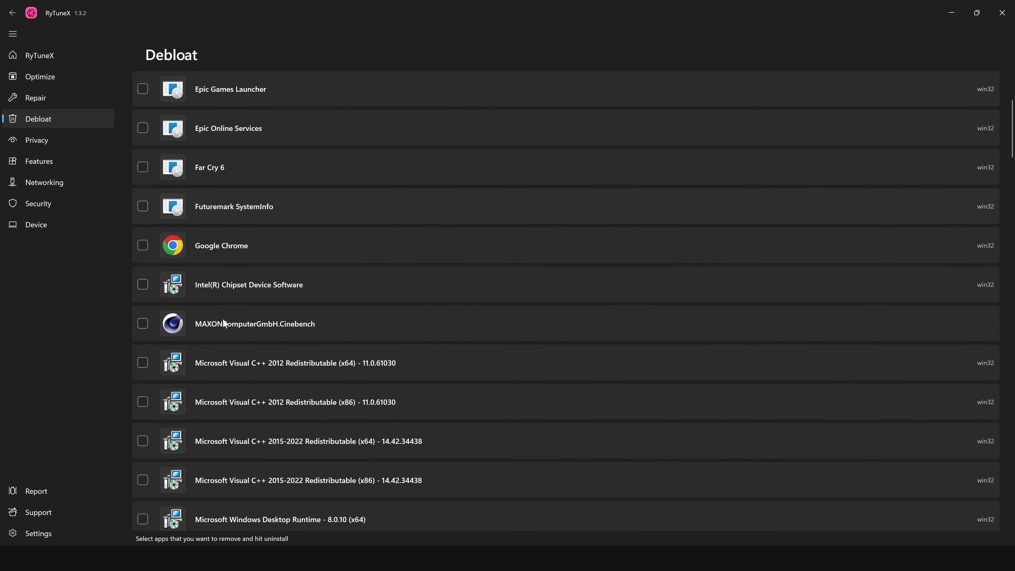
scroll(225, 322, "down", 5)
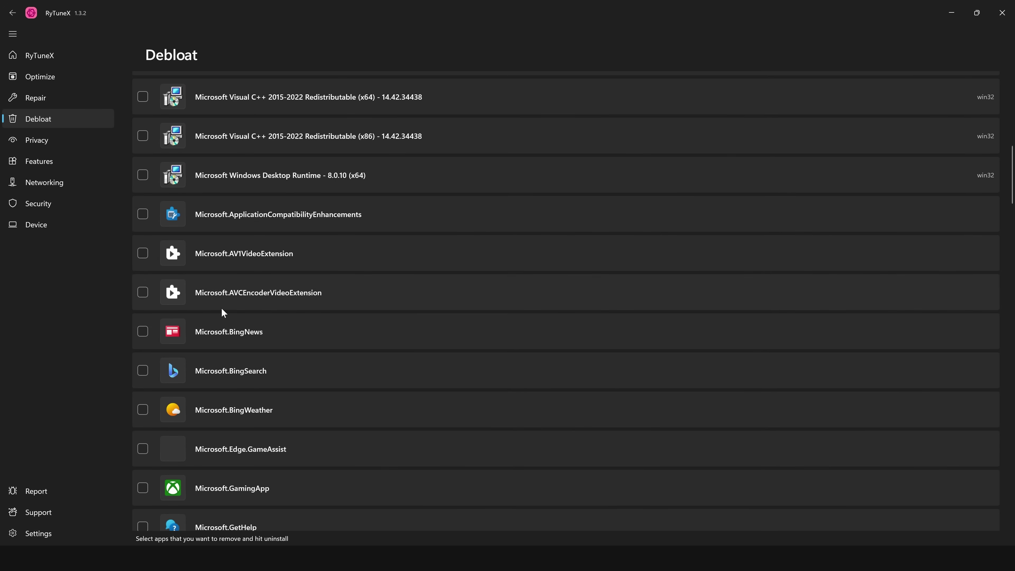
scroll(222, 312, "down", 2)
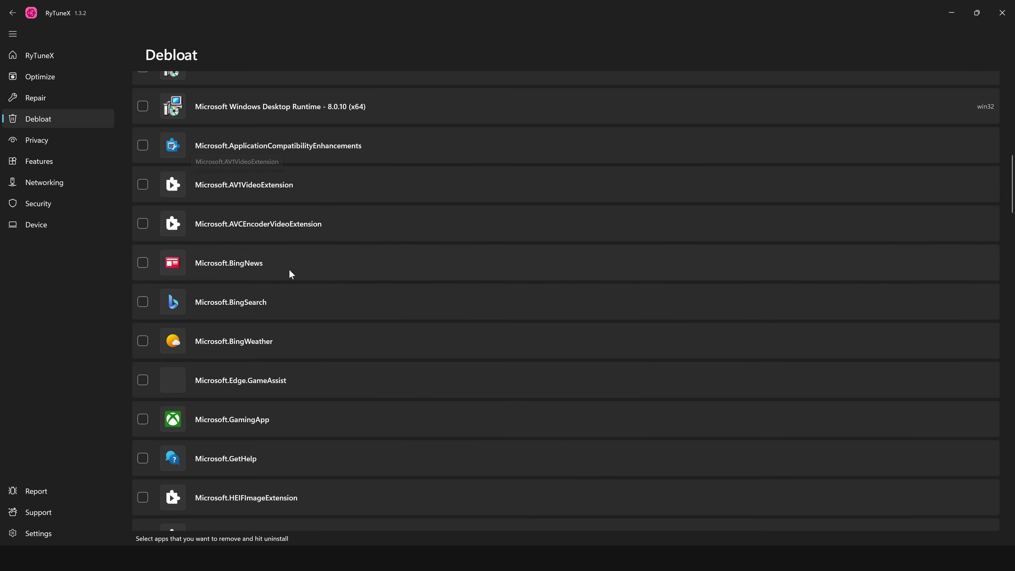
left_click(142, 263)
left_click(143, 302)
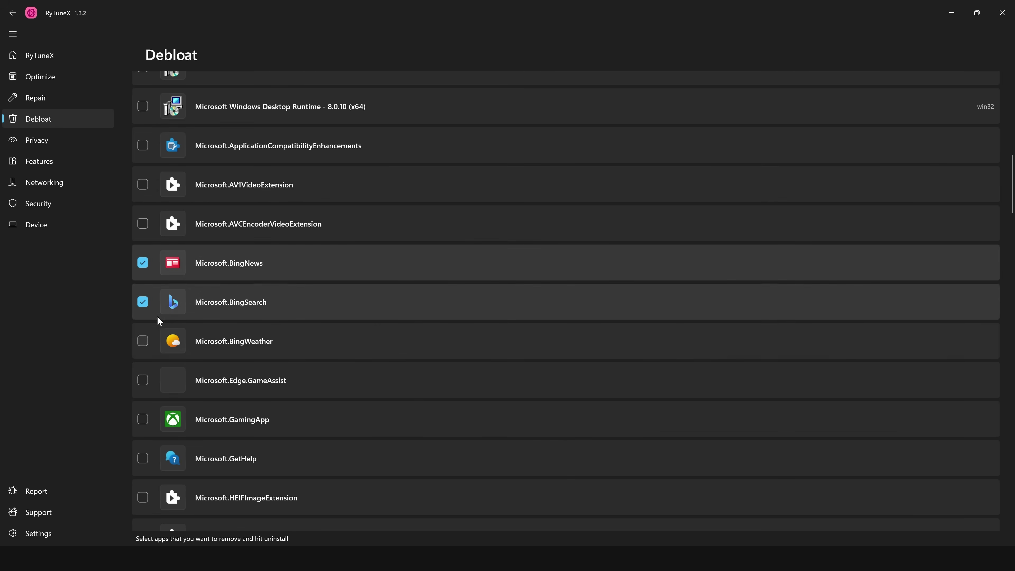
left_click(143, 342)
Add Microsoft.MicrosoftSolitaireCollection and Microsoft.MicrosoftStickyNotes to the apps selected for removal.
scroll(267, 350, "down", 2)
scroll(267, 345, "down", 2)
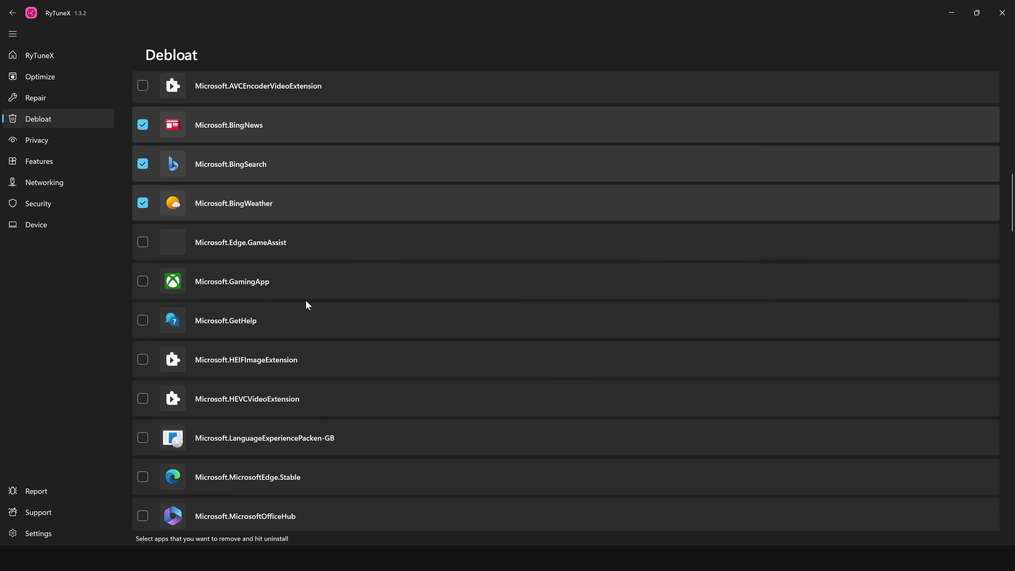
scroll(308, 306, "down", 8)
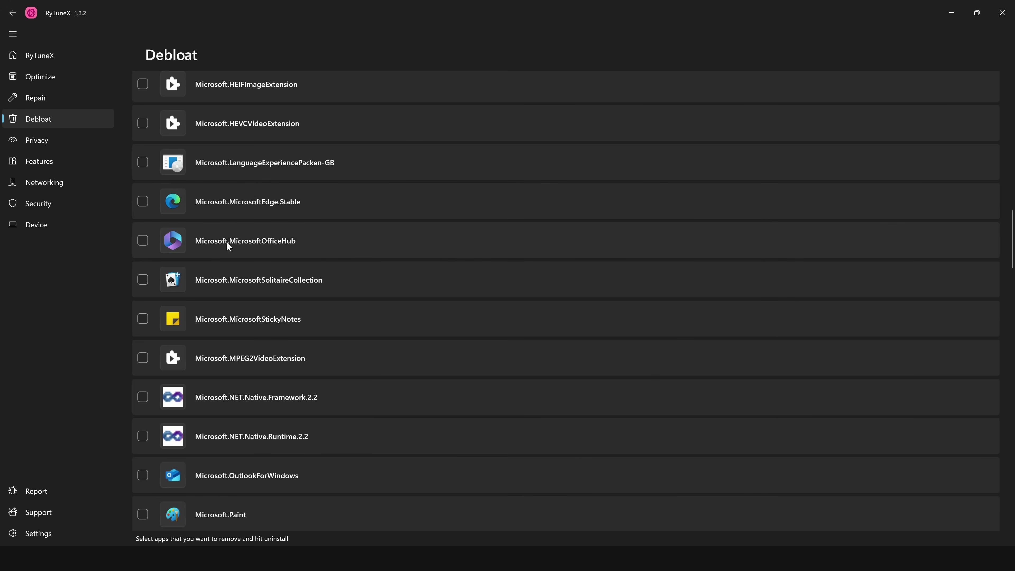
scroll(247, 276, "down", 3)
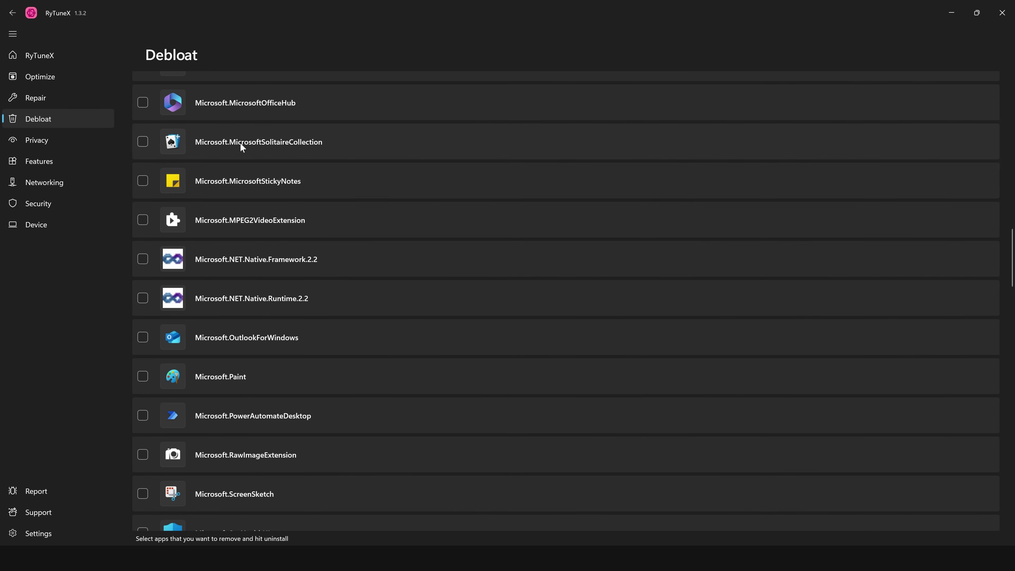
left_click(142, 143)
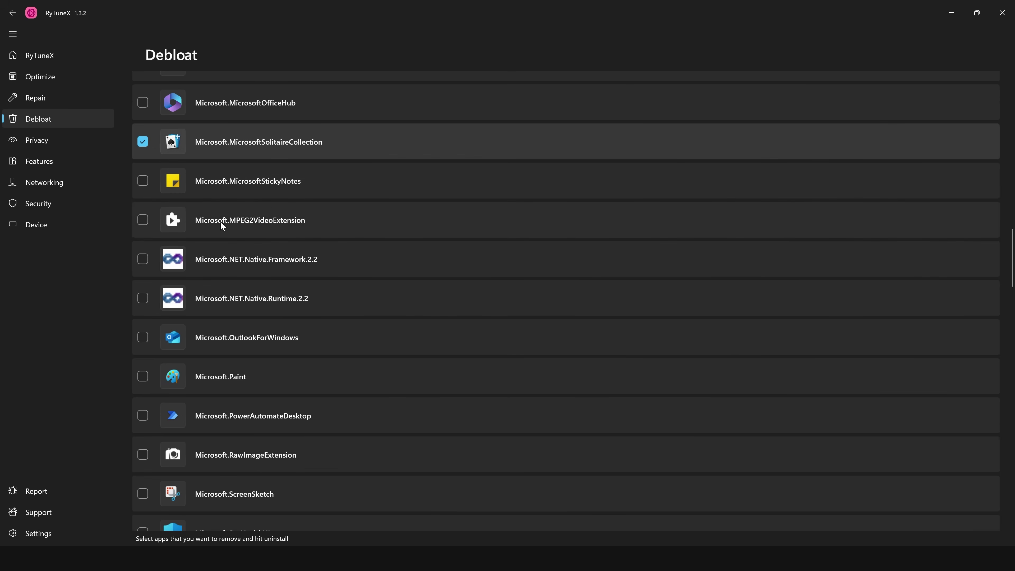
left_click(144, 182)
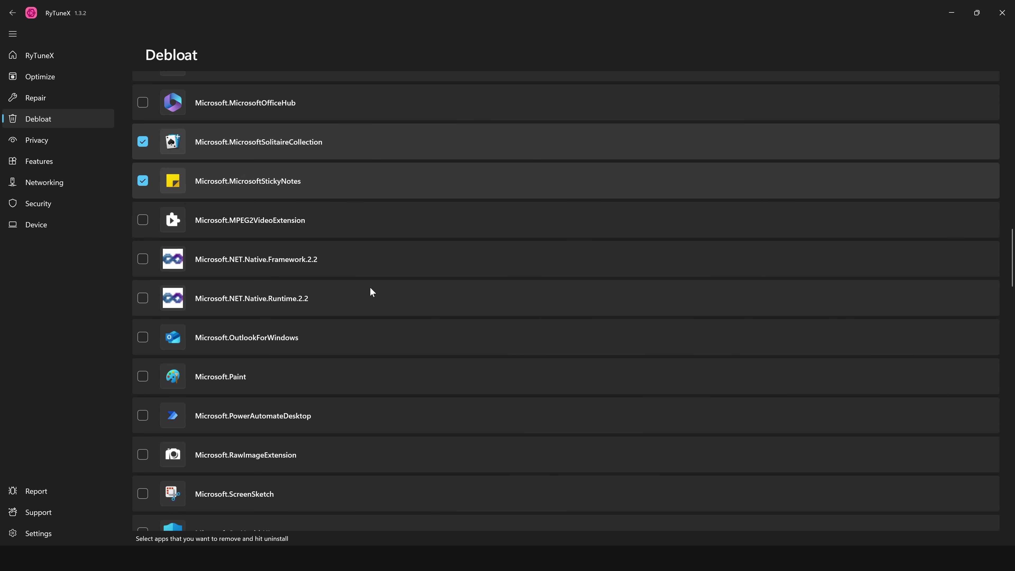
Mark Microsoft.Todos and Microsoft.Windows.DevHome for removal as well.
scroll(371, 292, "down", 5)
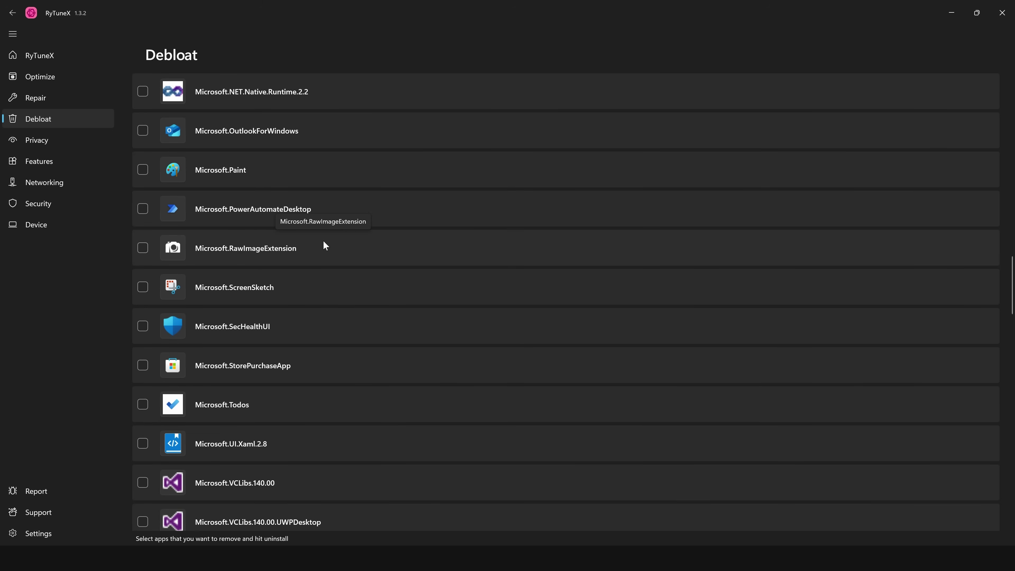
scroll(325, 243, "down", 5)
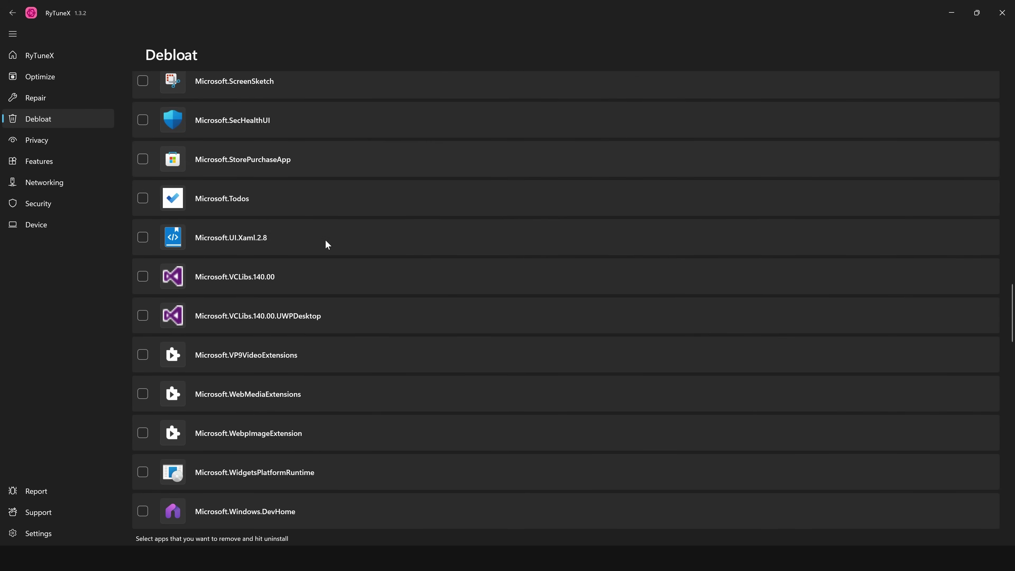
left_click(143, 199)
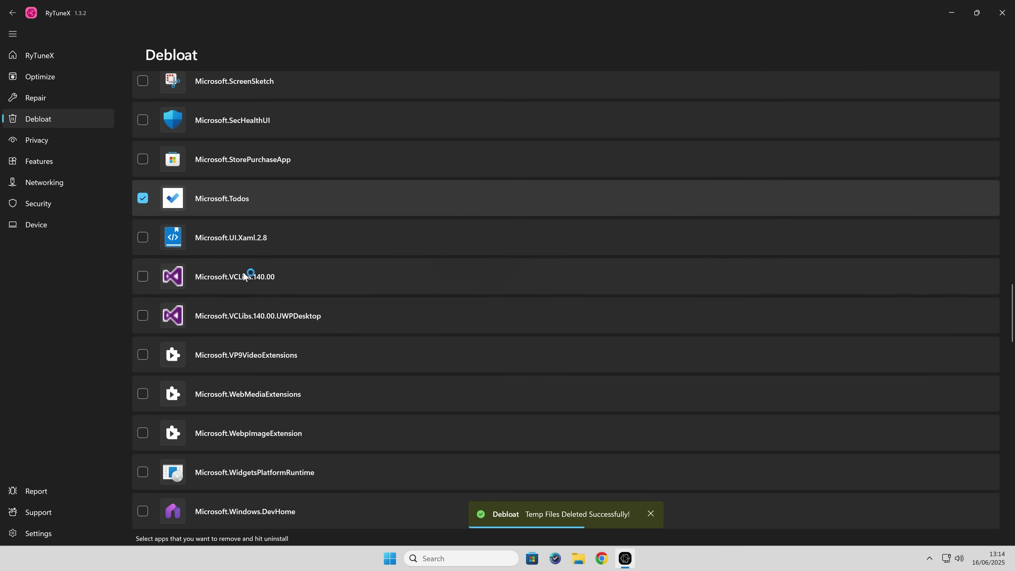
scroll(311, 300, "down", 7)
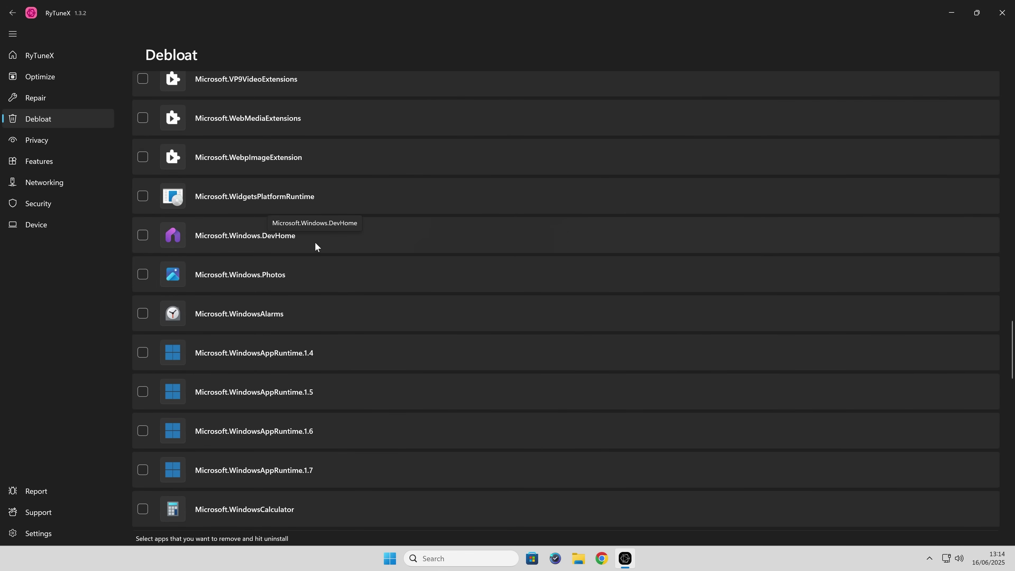
left_click(143, 235)
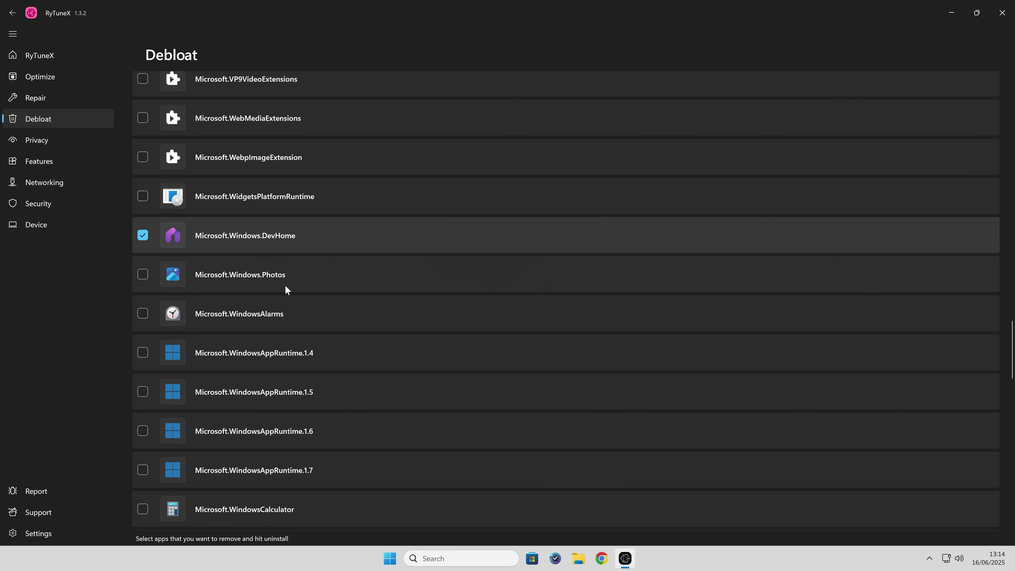
Include Microsoft.YourPhone, Microsoft.ZuneMusic and MSTeams in the selection of apps to remove.
scroll(357, 309, "down", 4)
scroll(358, 309, "down", 5)
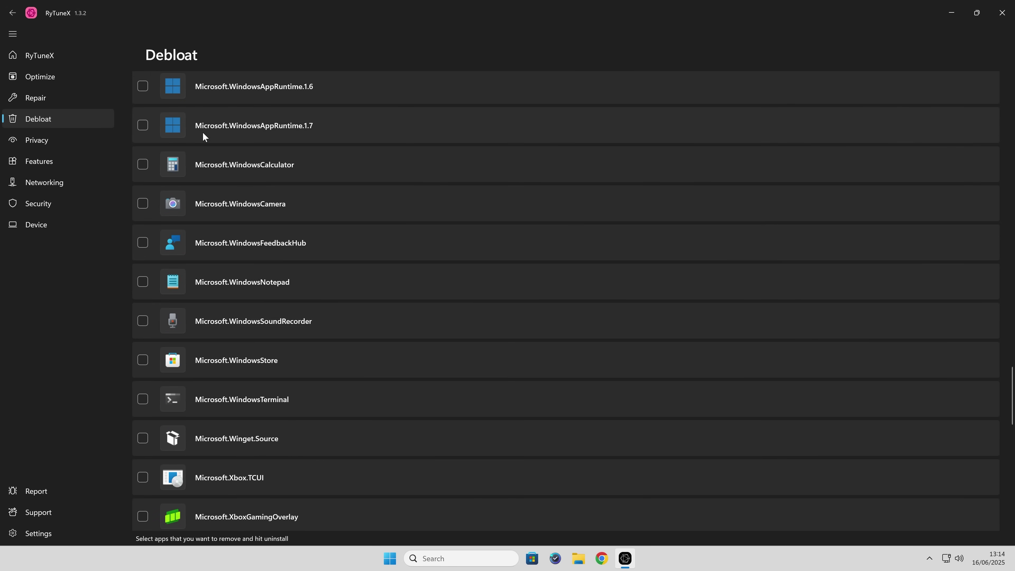
scroll(366, 296, "down", 3)
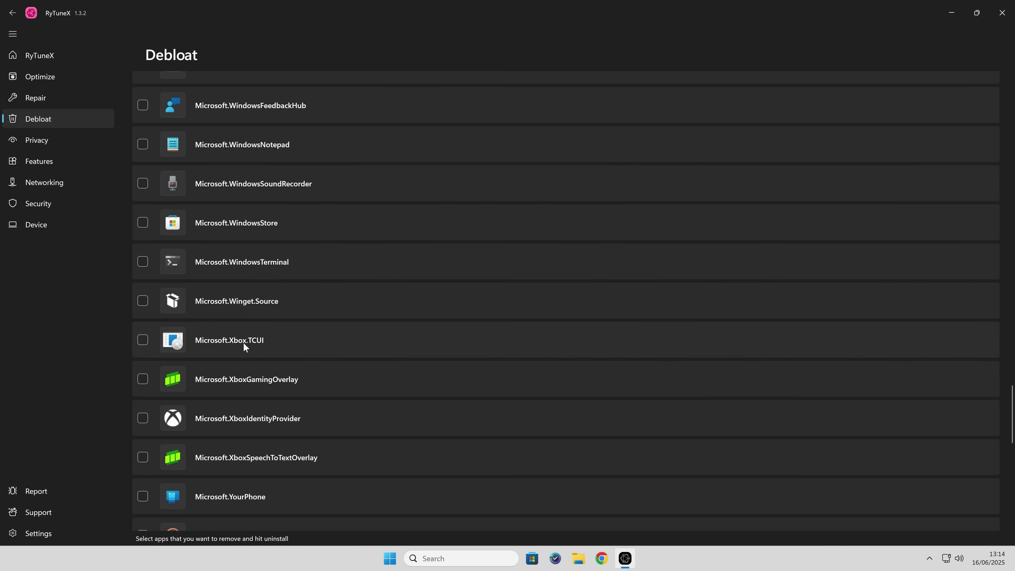
scroll(242, 340, "down", 3)
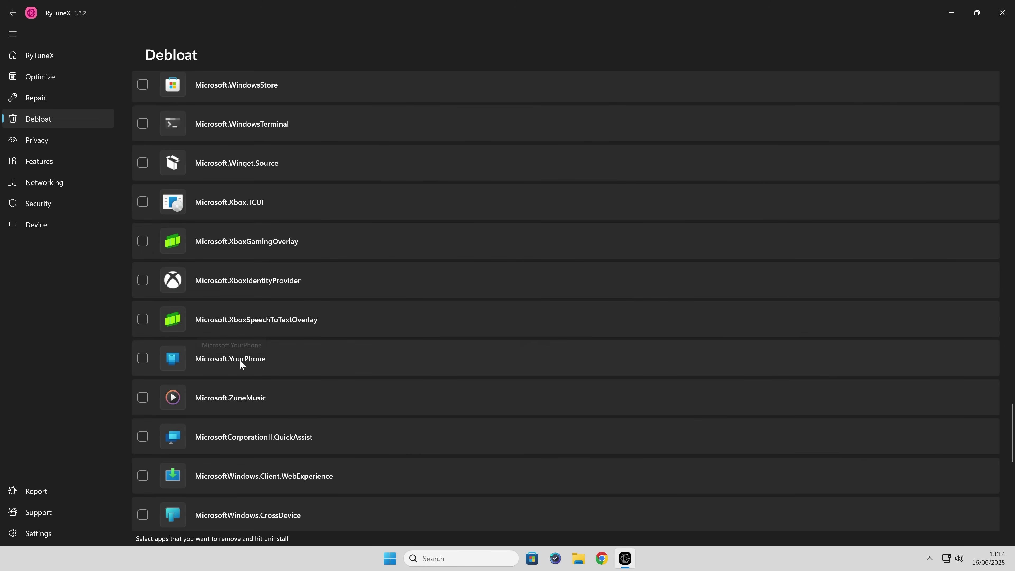
left_click(147, 361)
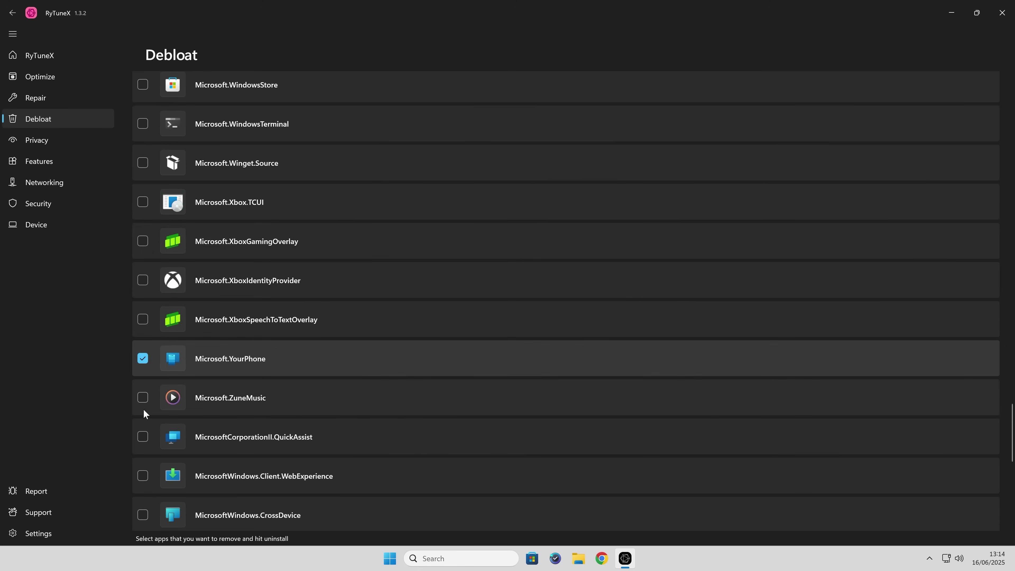
left_click(143, 398)
scroll(381, 378, "down", 5)
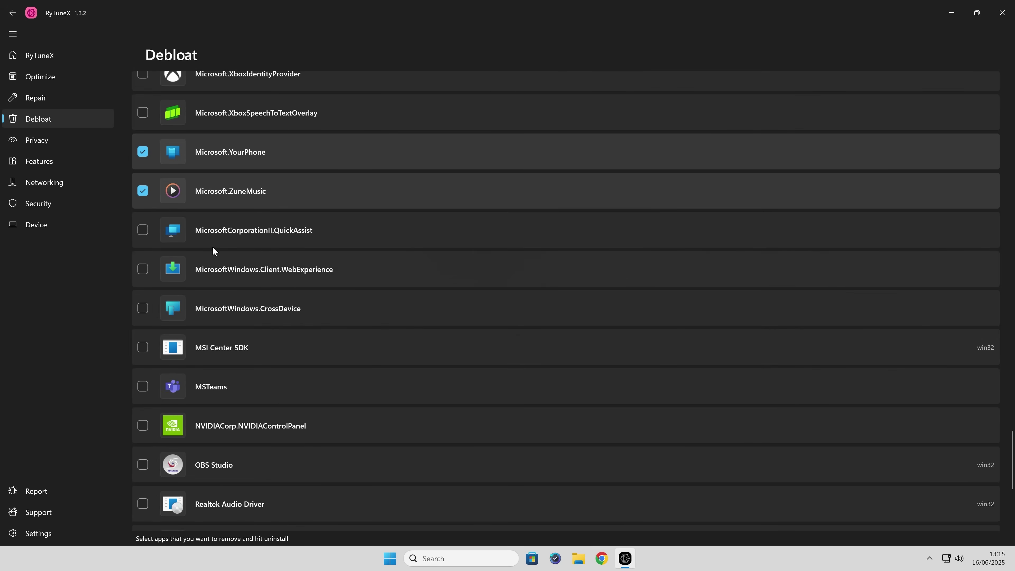
left_click(143, 387)
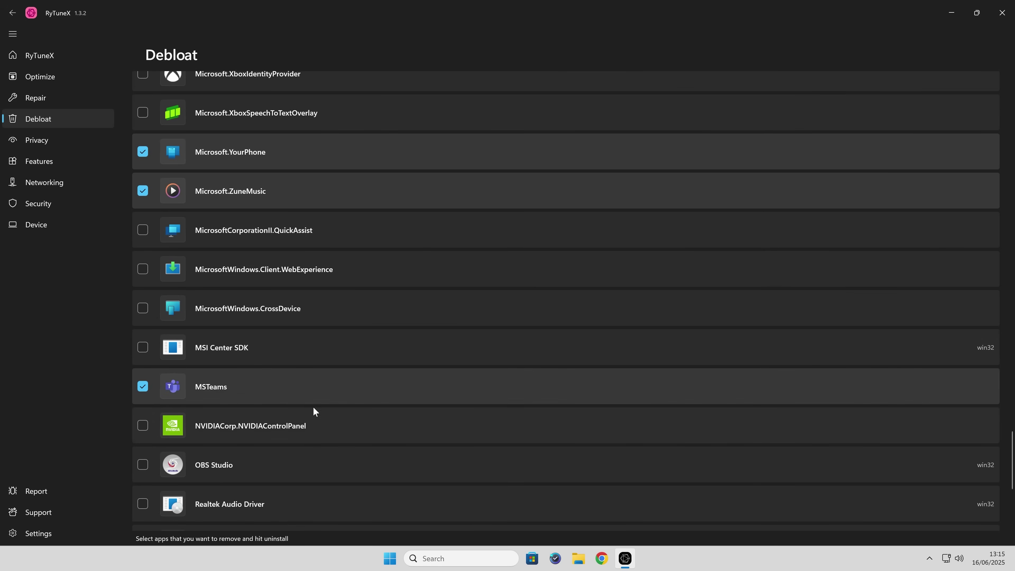
Look through the rest of the app list and recheck which apps are selected for removal.
scroll(327, 394, "down", 6)
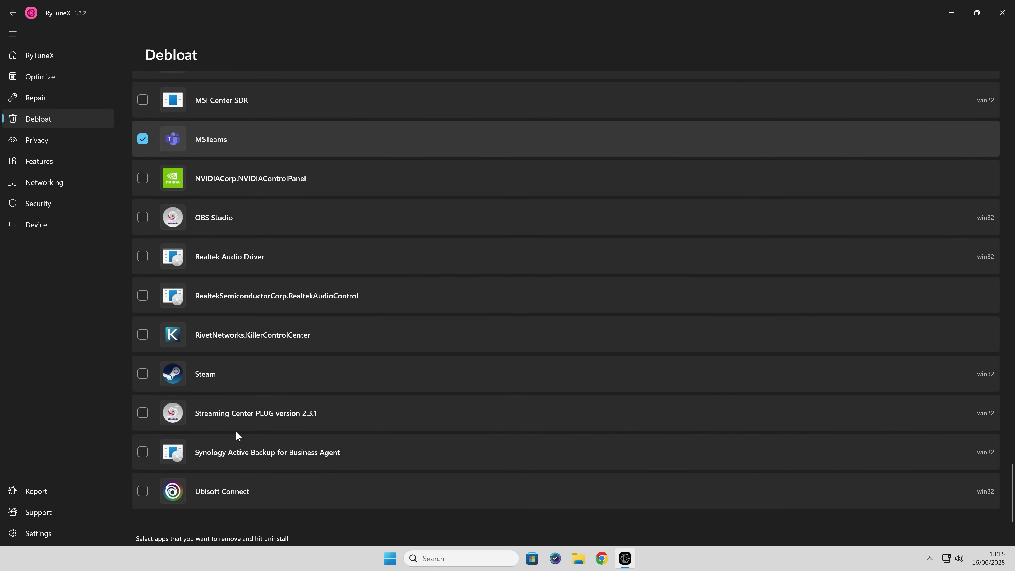
scroll(236, 432, "up", 20)
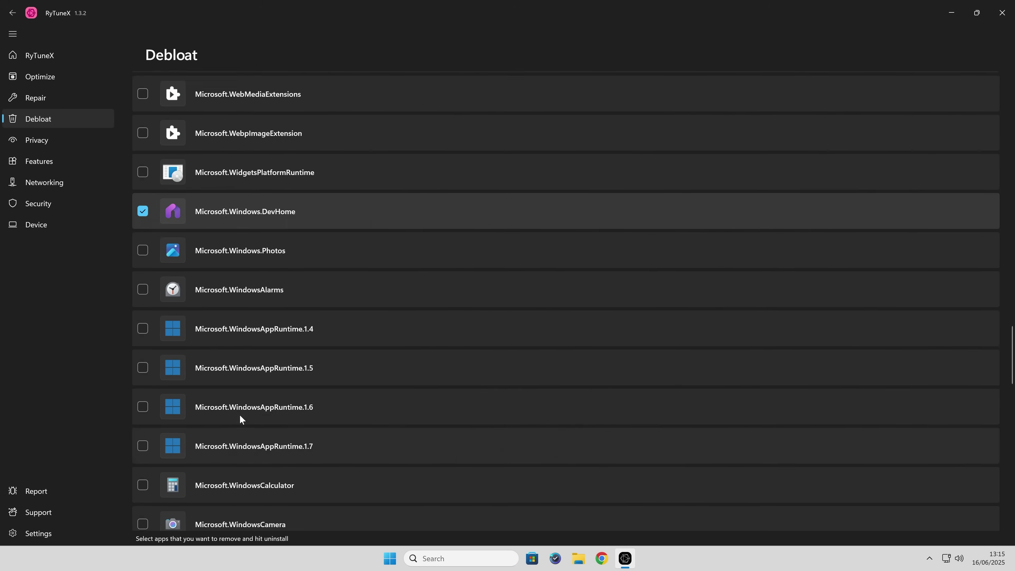
scroll(241, 419, "up", 20)
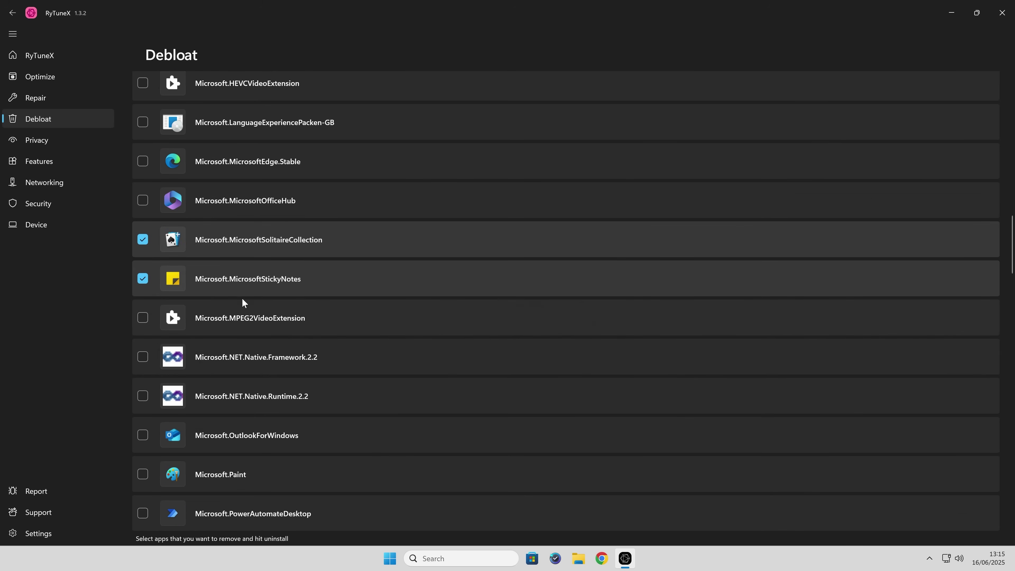
scroll(248, 273, "down", 15)
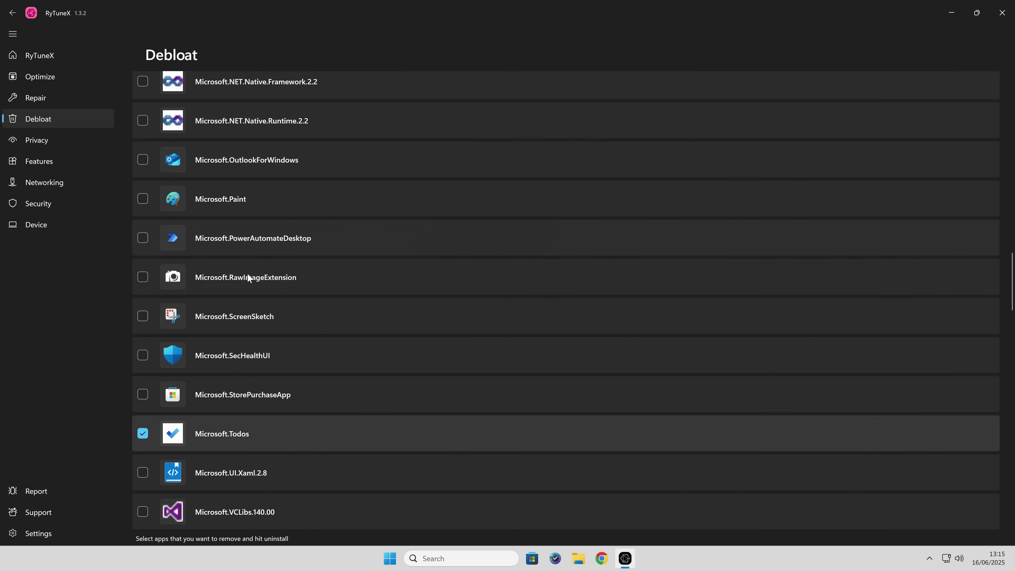
scroll(248, 276, "down", 20)
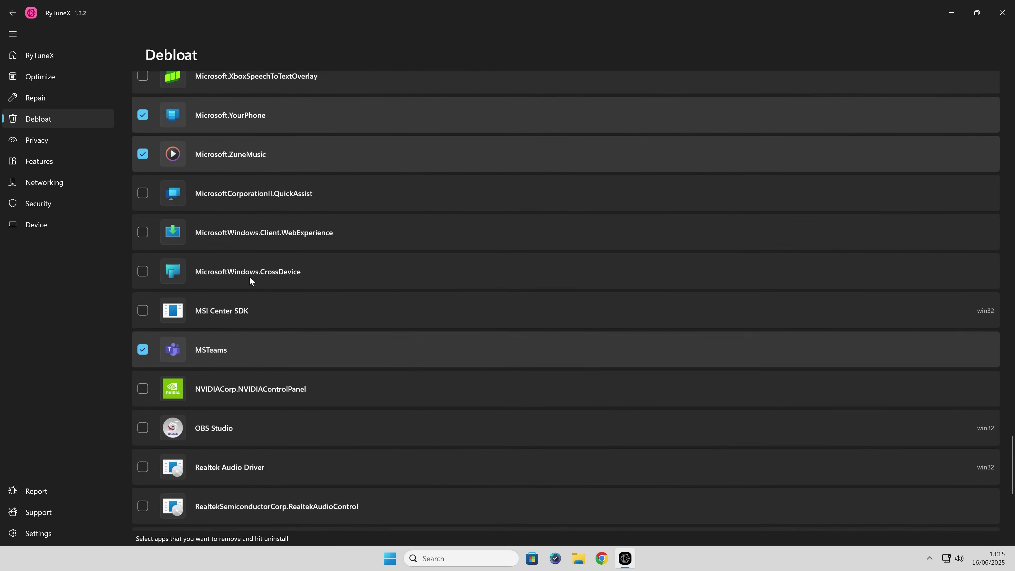
scroll(453, 307, "up", 6)
scroll(467, 327, "up", 20)
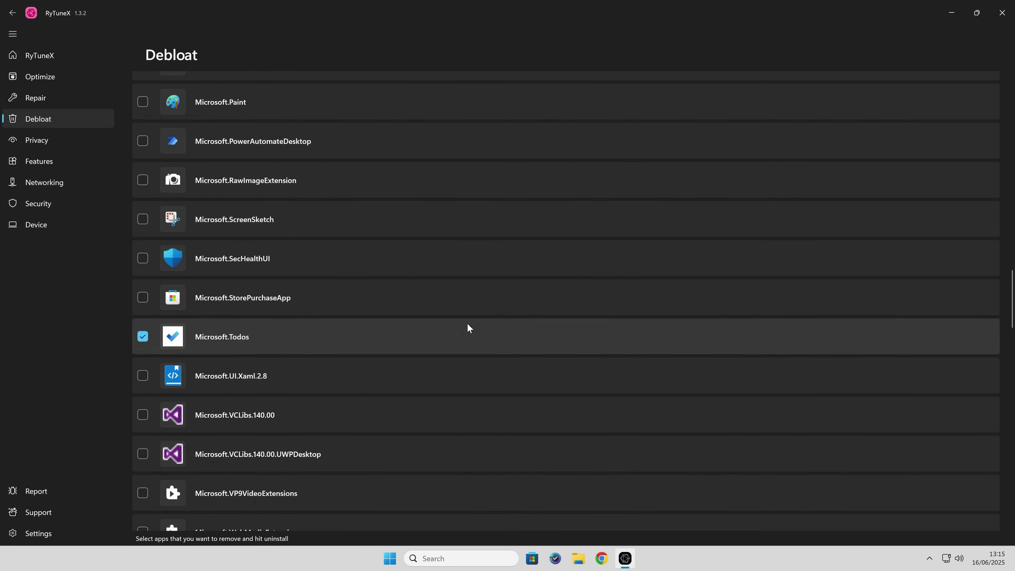
scroll(467, 323, "up", 5)
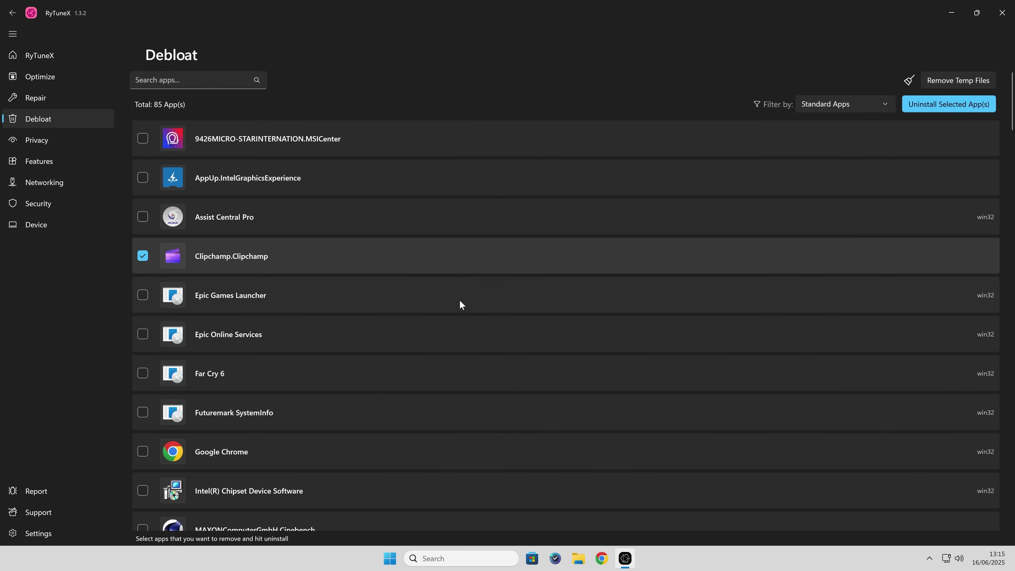
Uninstall all selected apps, confirm their removal and dismiss the completion notification.
left_click(934, 110)
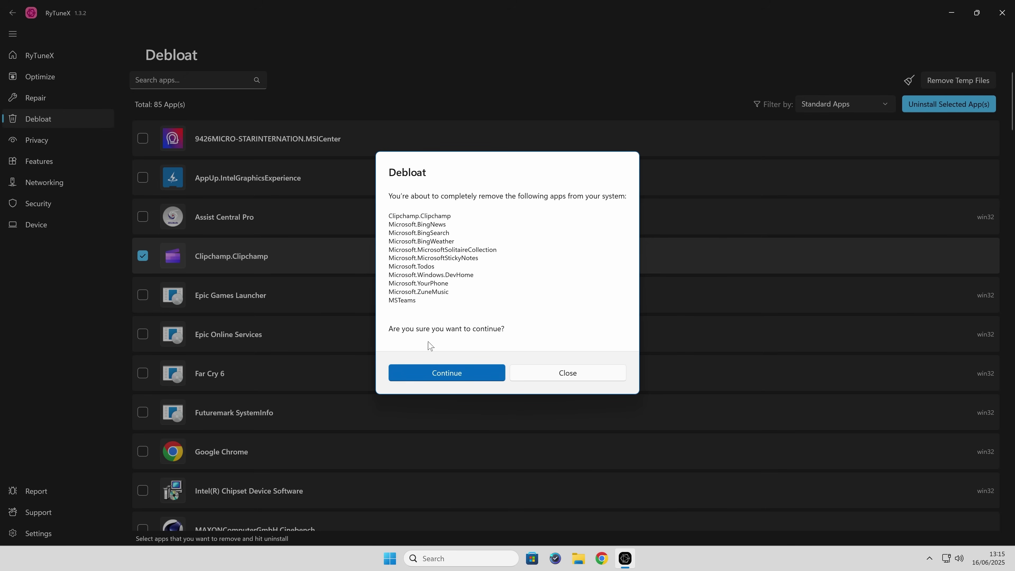
left_click(453, 376)
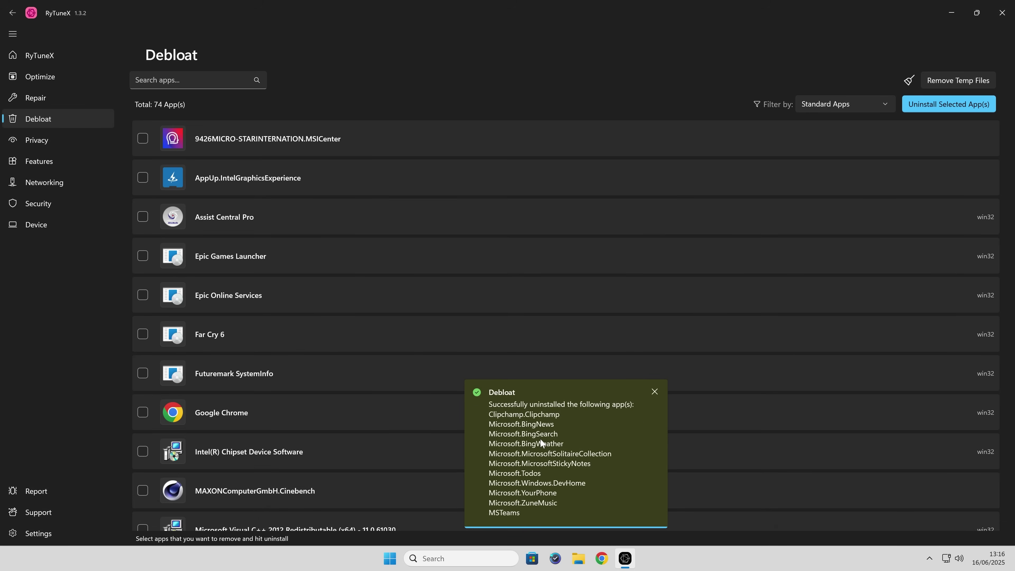
left_click(654, 392)
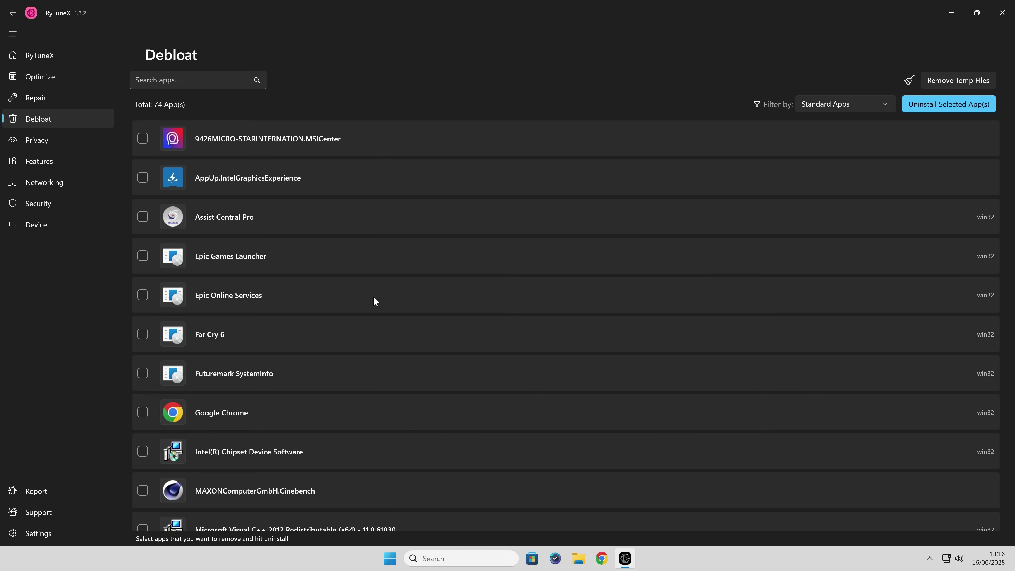
Look over the remaining apps in the Debloat list and open the Privacy section.
scroll(222, 236, "down", 20)
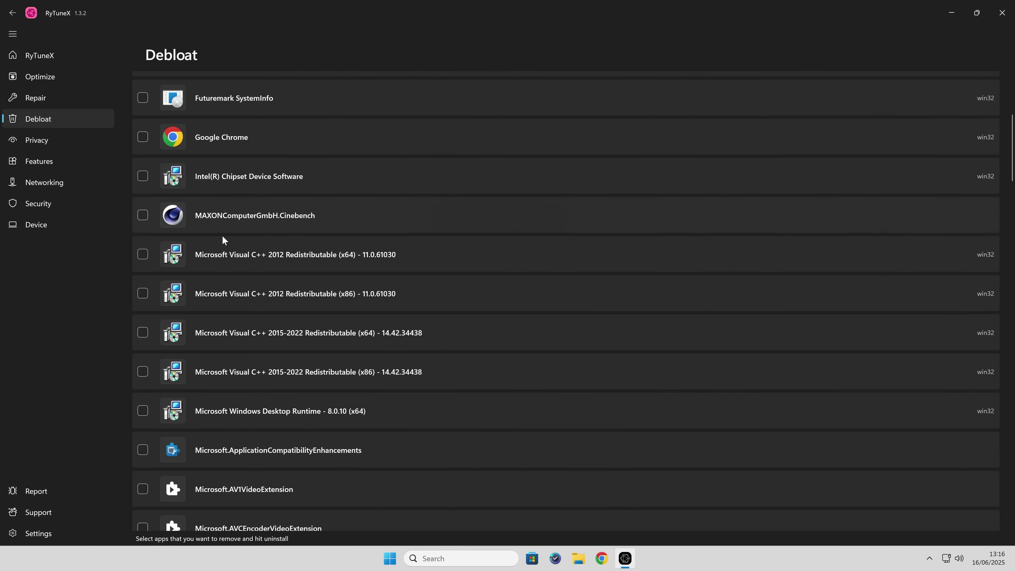
scroll(223, 239, "down", 5)
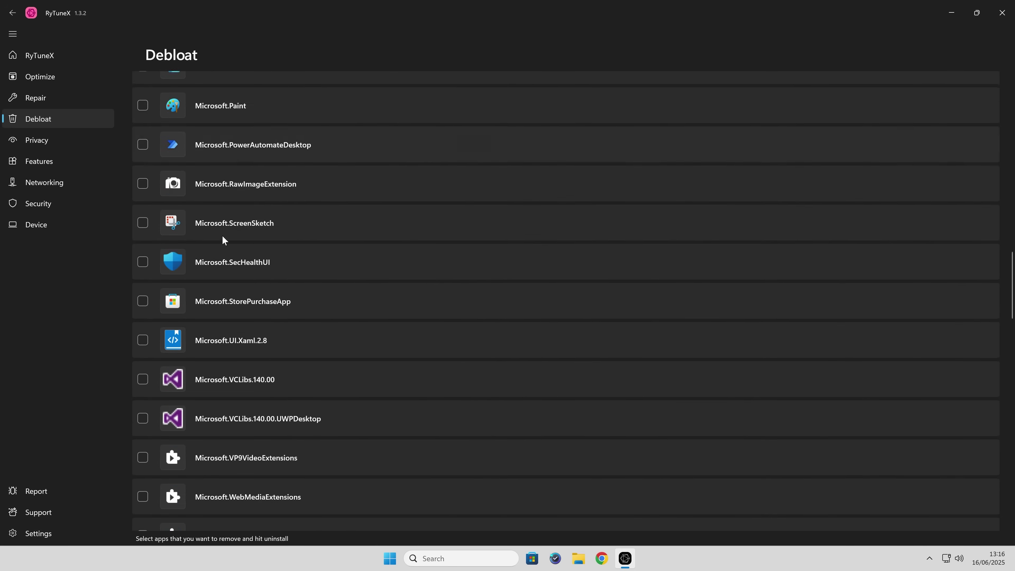
scroll(220, 256, "up", 15)
scroll(220, 253, "up", 10)
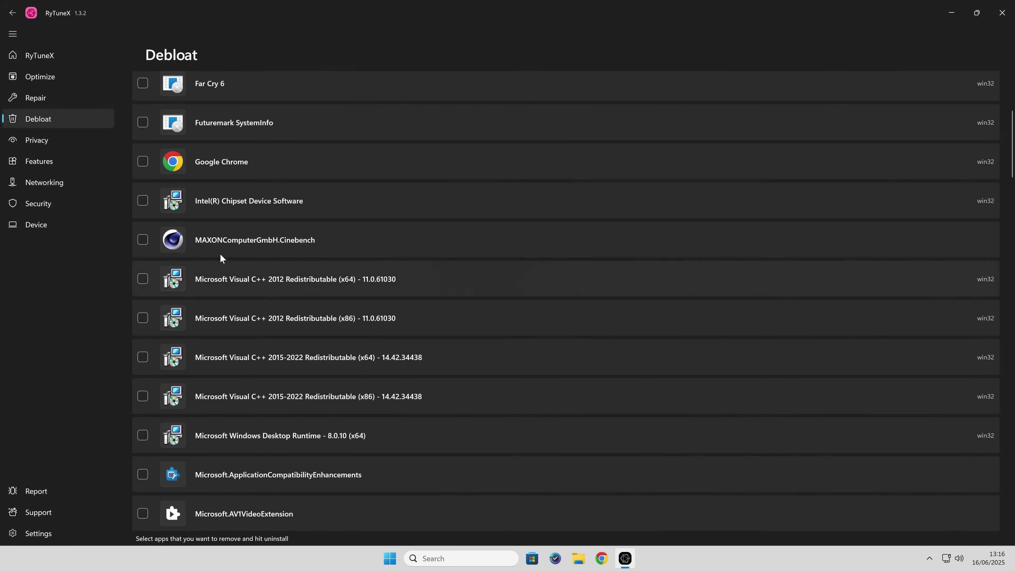
left_click(36, 142)
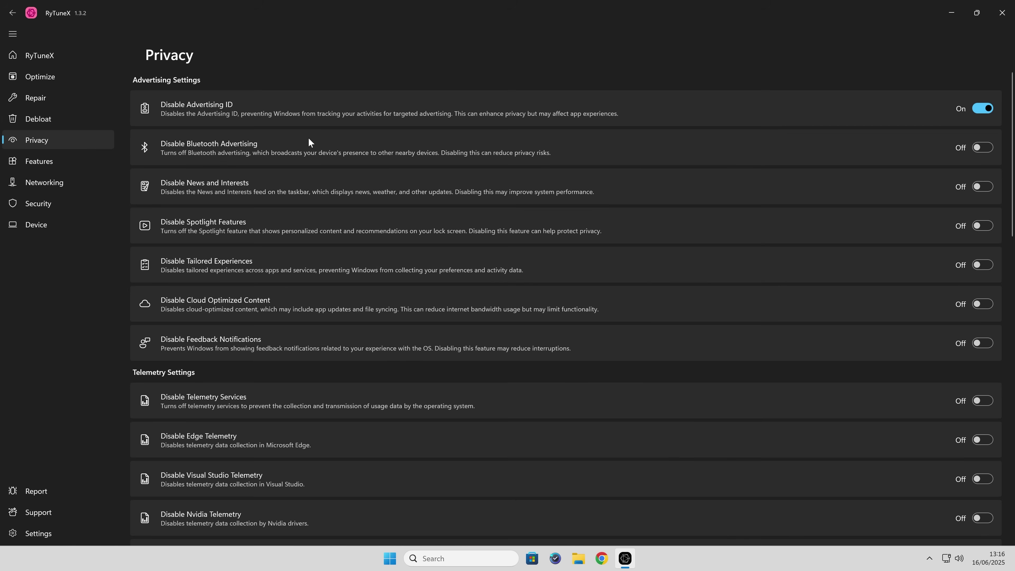
Turn on Disable Bluetooth Advertising, Disable News and Interests, Disable Spotlight Features and Disable Feedback Notifications in the Advertising Settings.
left_click(982, 147)
left_click(963, 191)
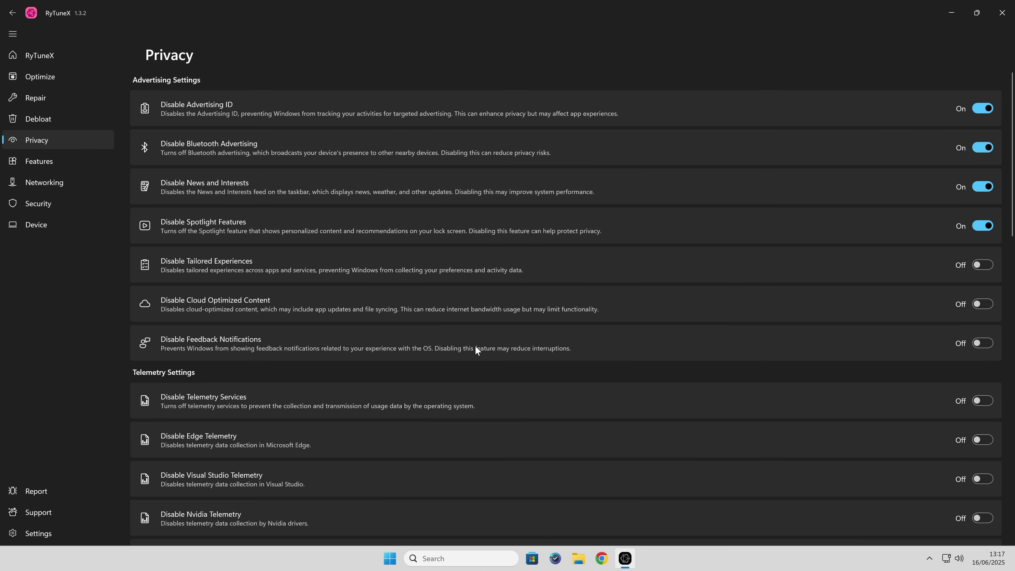
scroll(472, 344, "down", 3)
scroll(470, 338, "up", 2)
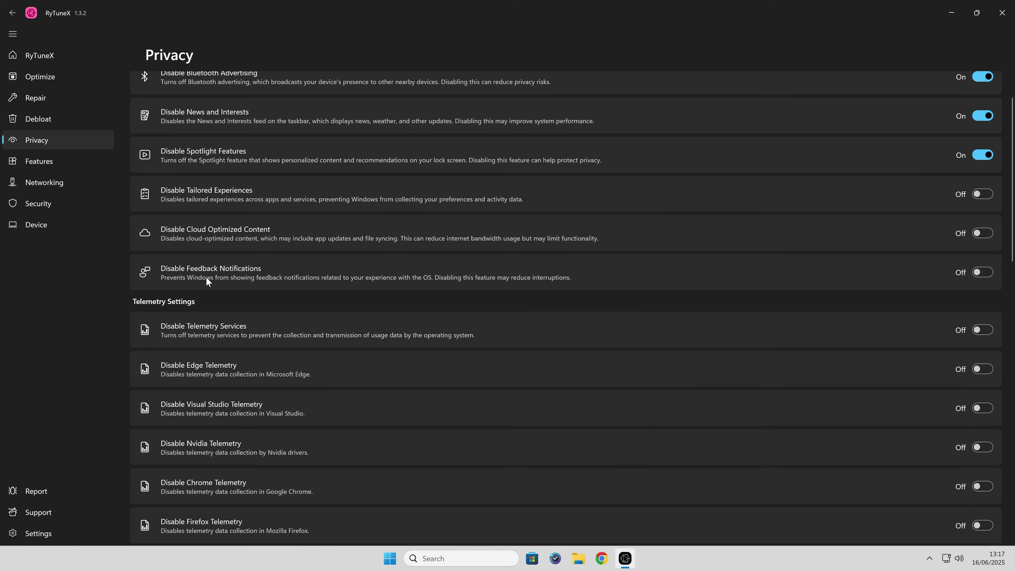
left_click(982, 272)
Turn on every Telemetry Settings option from Disable Telemetry Services through Disable CDP (Customer Data Platform).
scroll(164, 300, "down", 3)
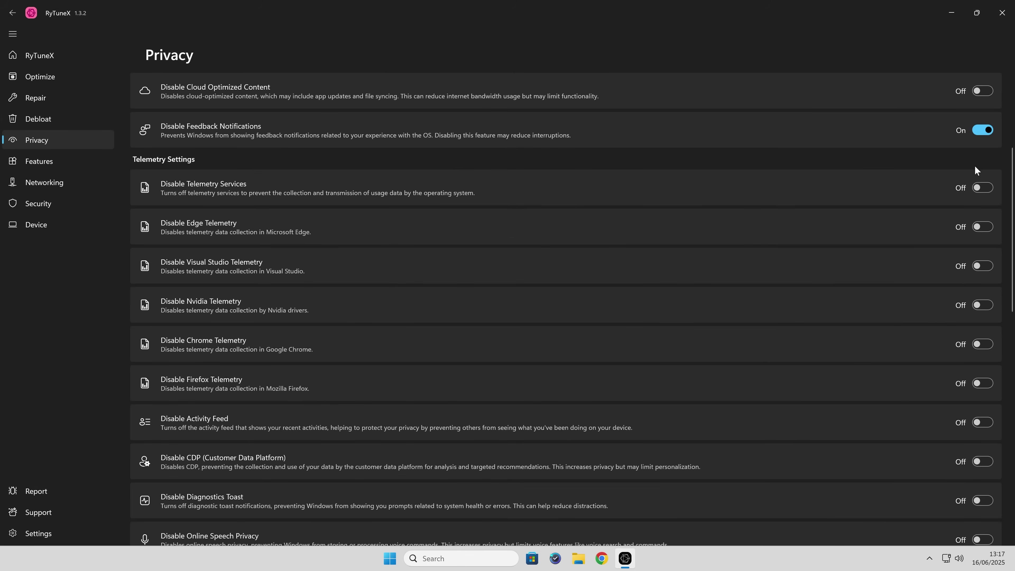
left_click(977, 227)
left_click(978, 267)
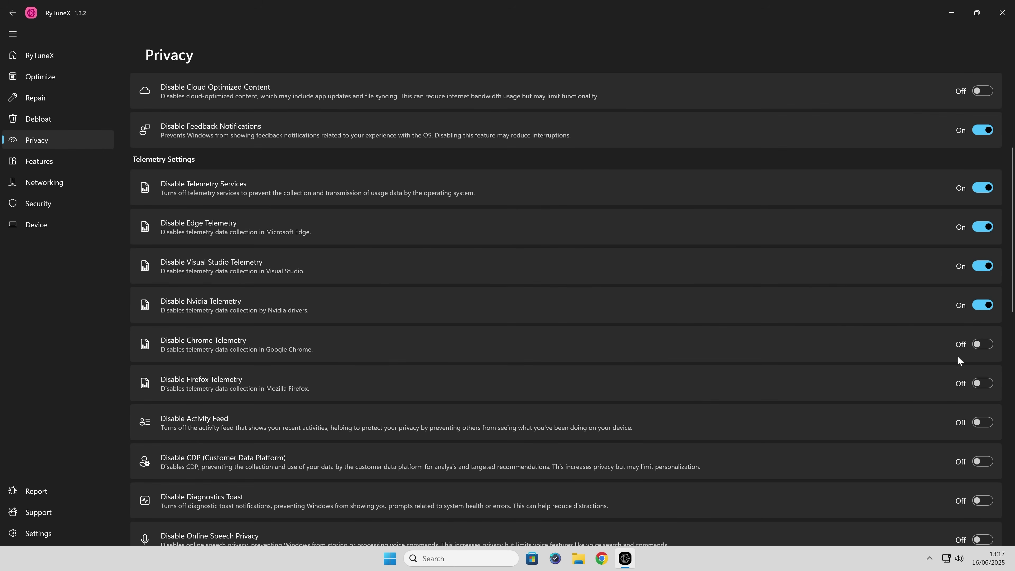
left_click(978, 345)
left_click(978, 423)
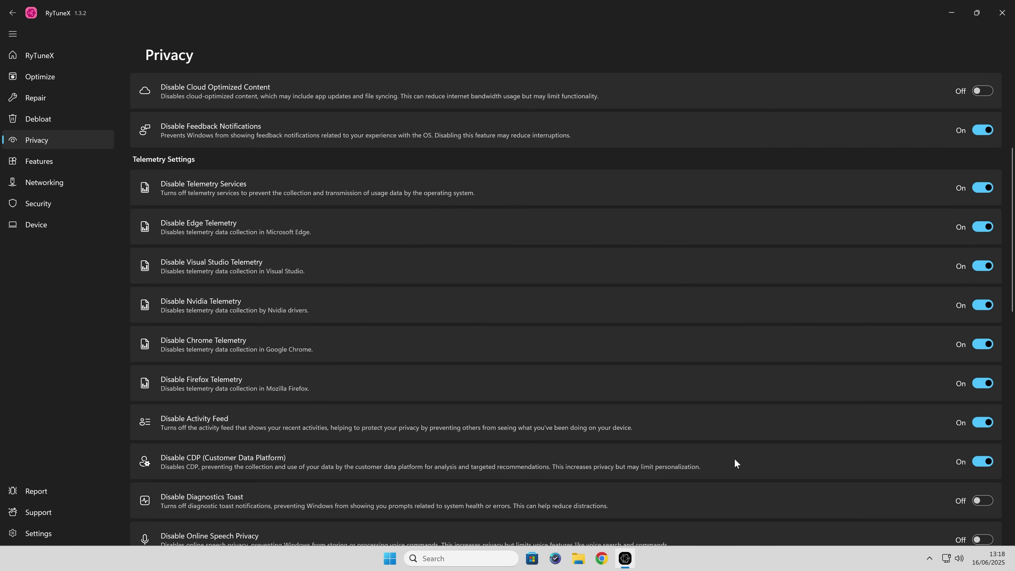
Turn on Disable Diagnostics Toast, Disable Online Speech Privacy, Disable Location Features and Disable Biometrics features.
scroll(735, 459, "down", 3)
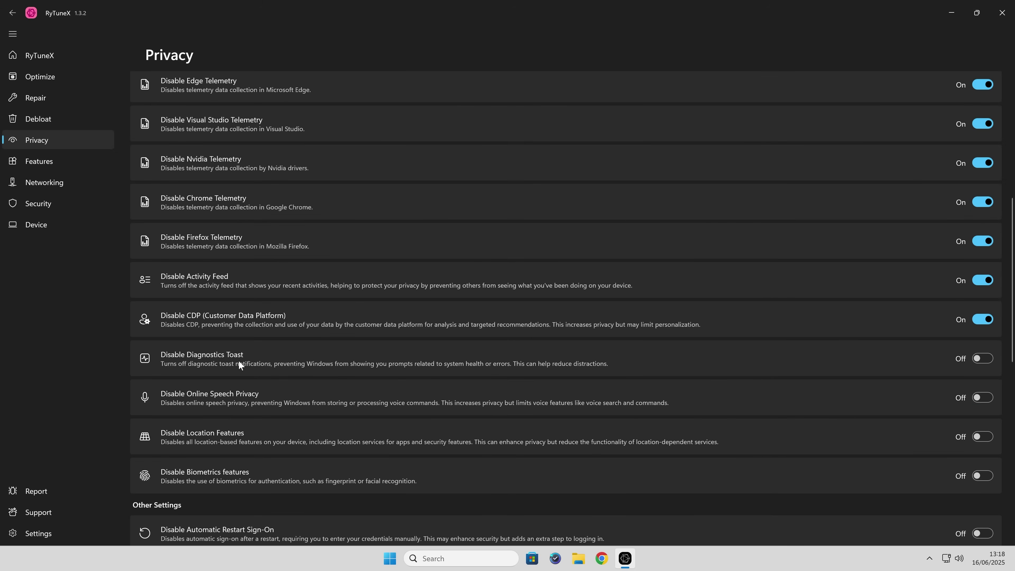
left_click(975, 358)
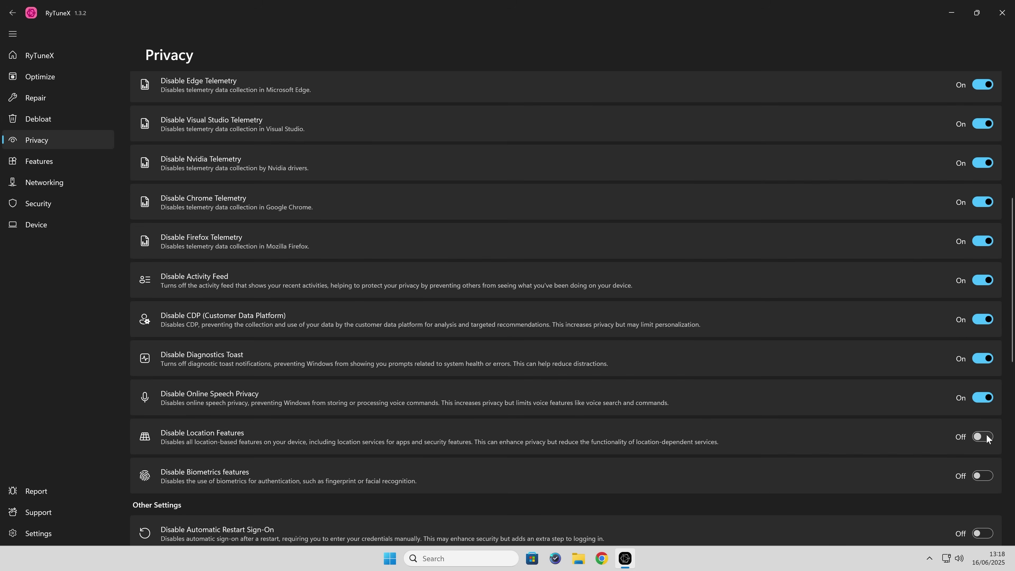
scroll(949, 446, "down", 3)
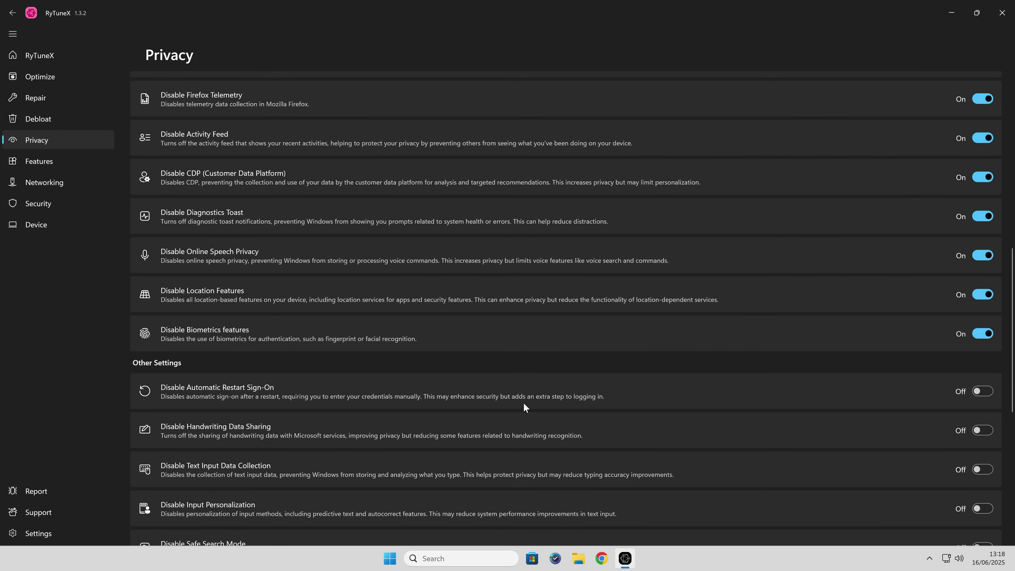
Turn on Disable Clipboard Sync, Disable Message Sync and Disable SMBv1 in the Other Settings group of Privacy.
scroll(523, 402, "down", 6)
scroll(523, 404, "up", 2)
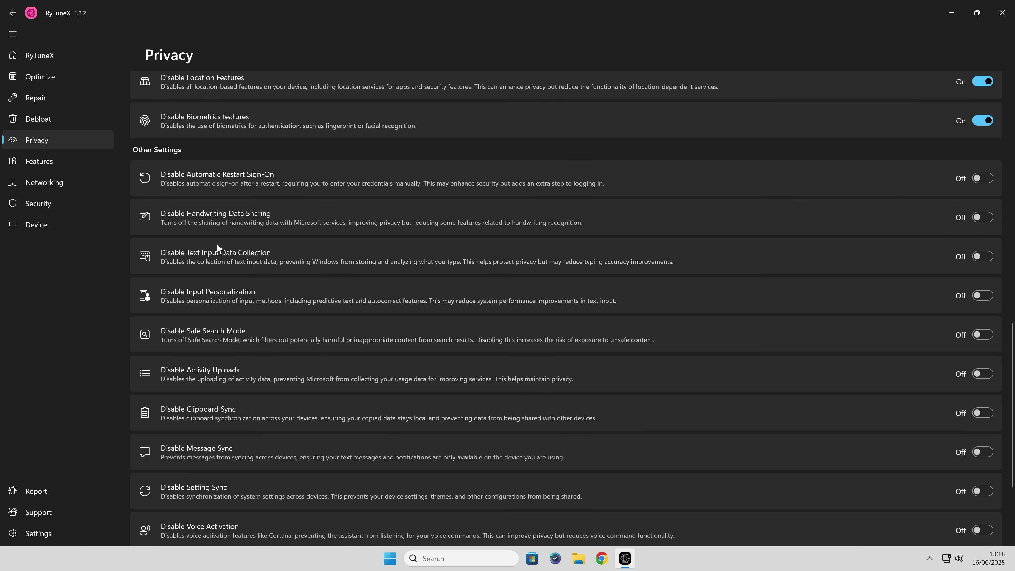
scroll(251, 385, "down", 2)
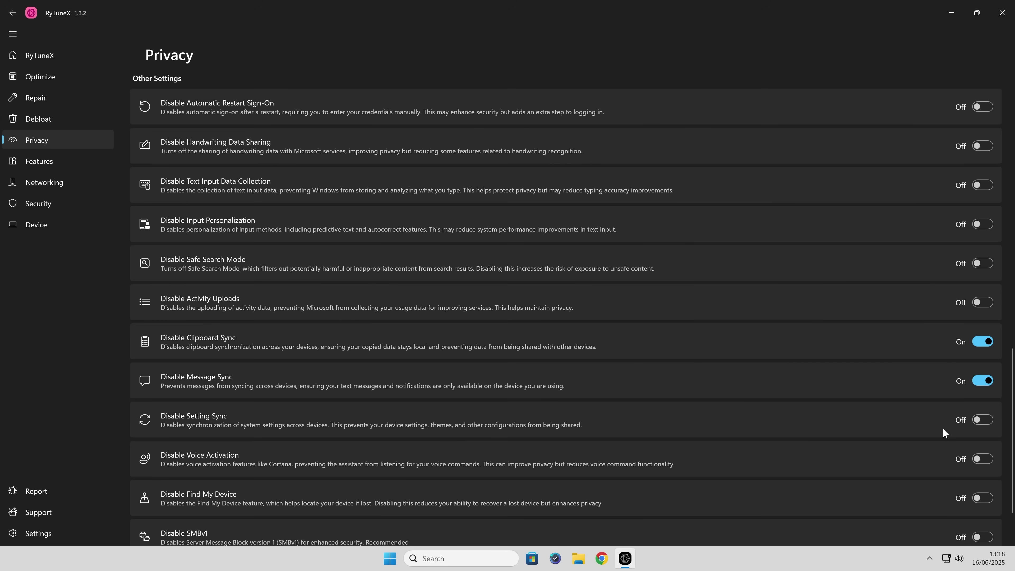
scroll(419, 451, "down", 2)
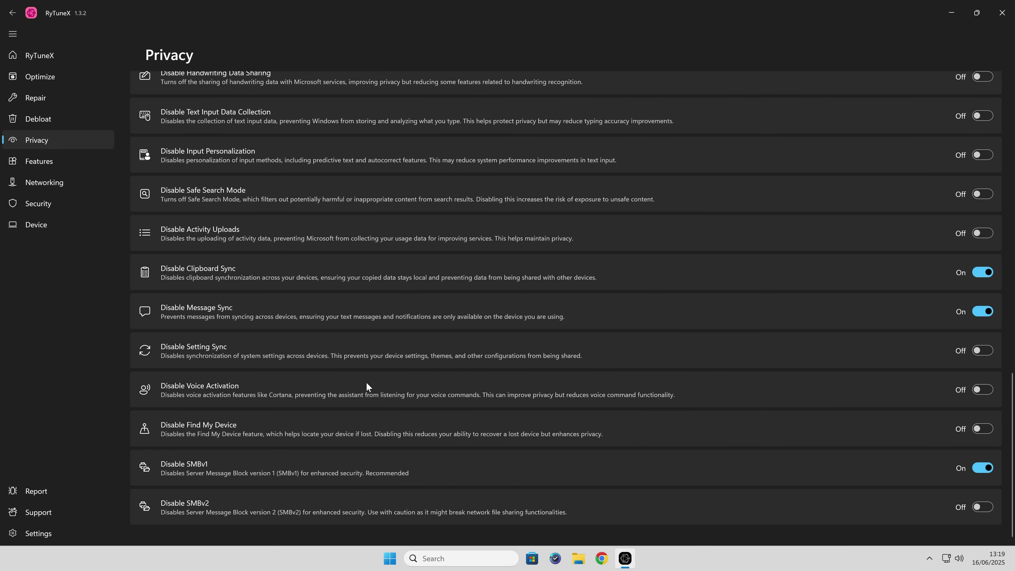
Switch Disable Advertising ID off and back on, and look over the complete list of privacy settings.
scroll(479, 392, "up", 5)
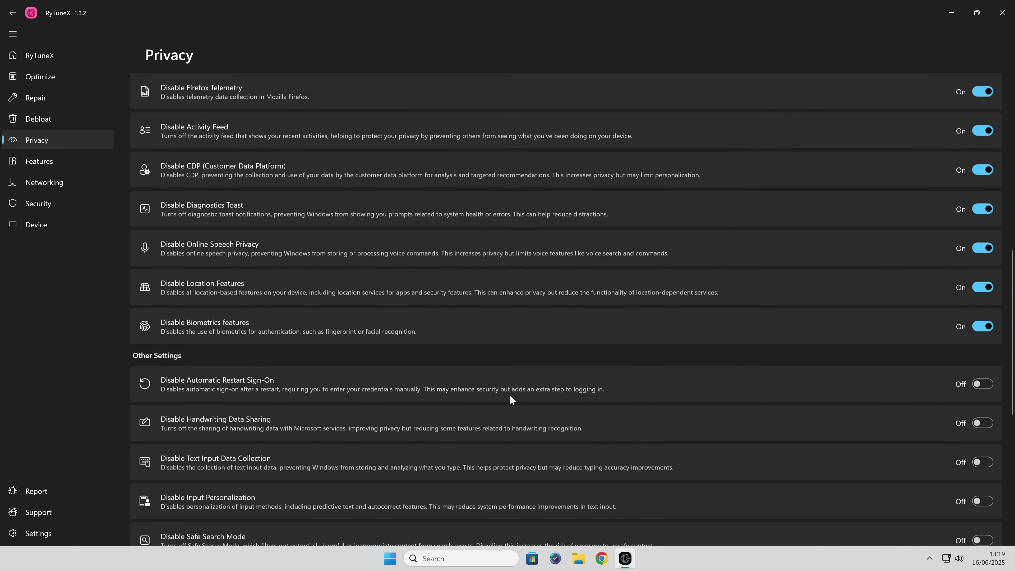
scroll(512, 400, "up", 7)
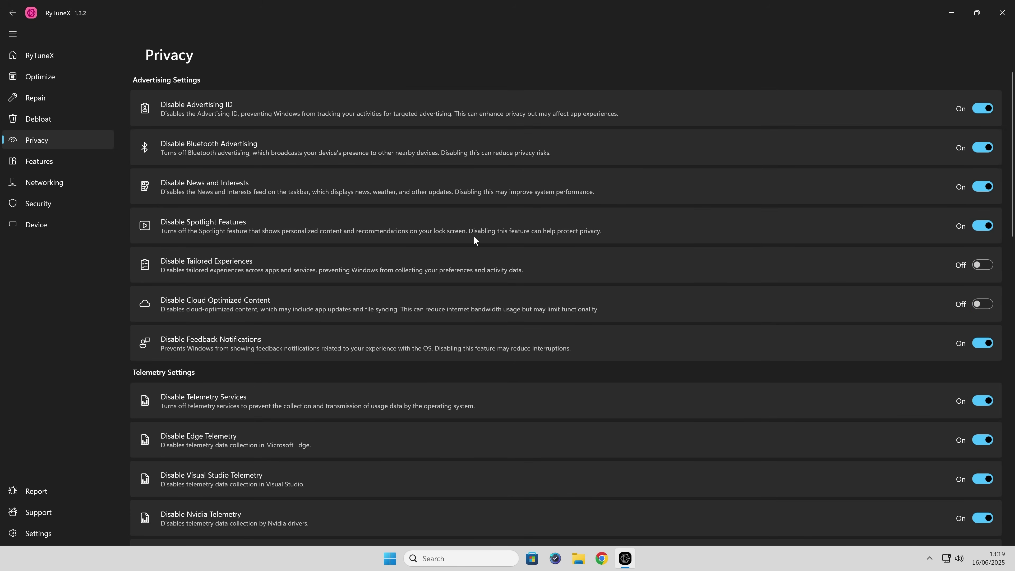
left_click(982, 114)
left_click(976, 109)
scroll(242, 327, "down", 15)
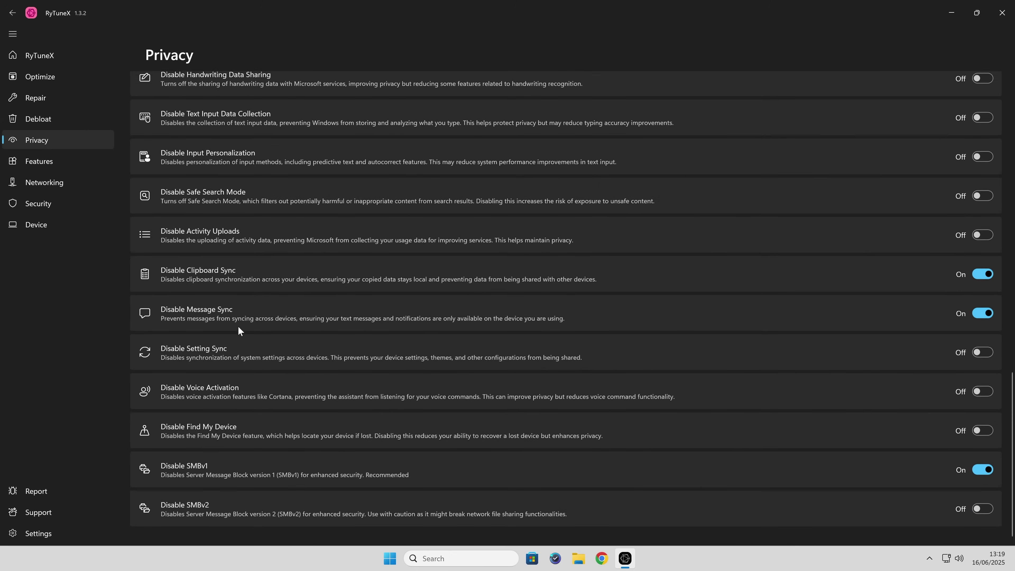
Turn on Enable EndTask and Disable CoPilot AI under Windows 11 Exclusive in the Features section.
left_click(32, 161)
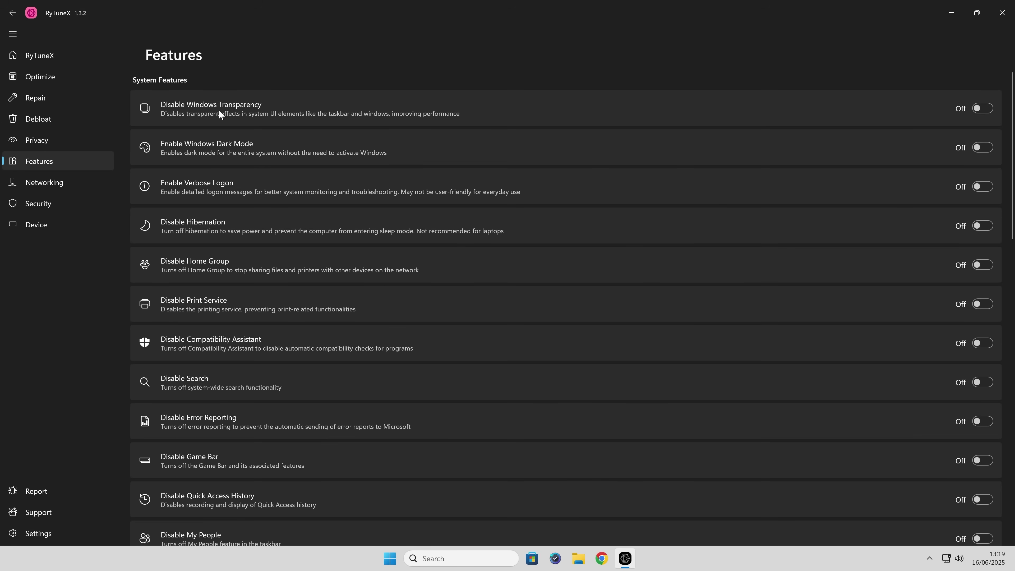
scroll(260, 372, "down", 8)
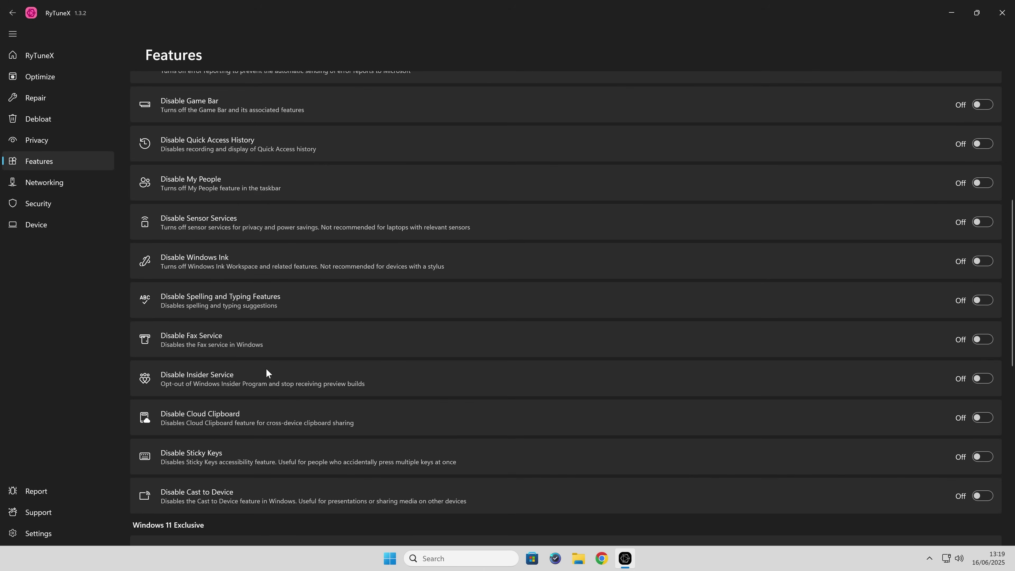
scroll(252, 291, "down", 2)
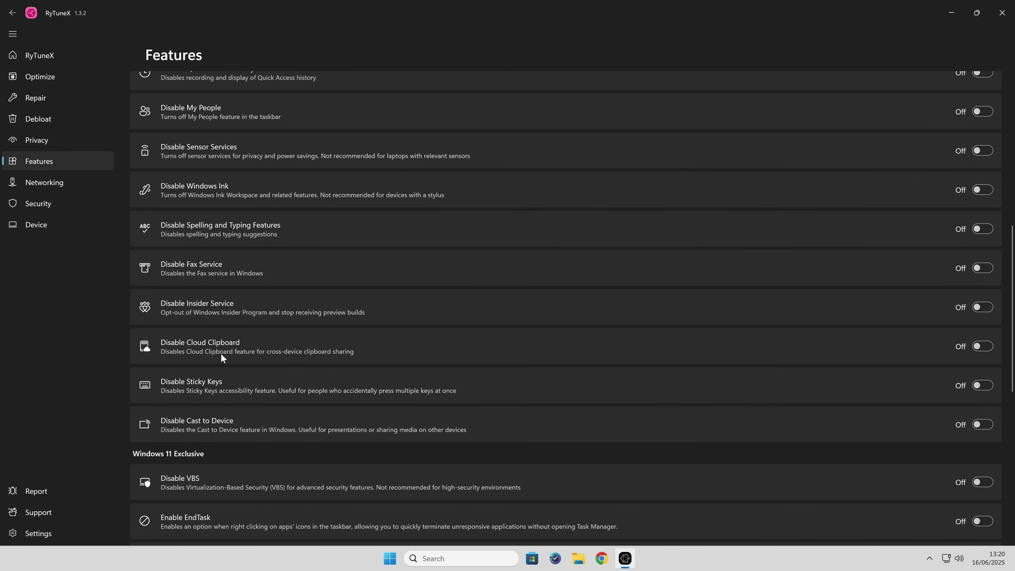
scroll(220, 354, "down", 3)
scroll(282, 307, "down", 5)
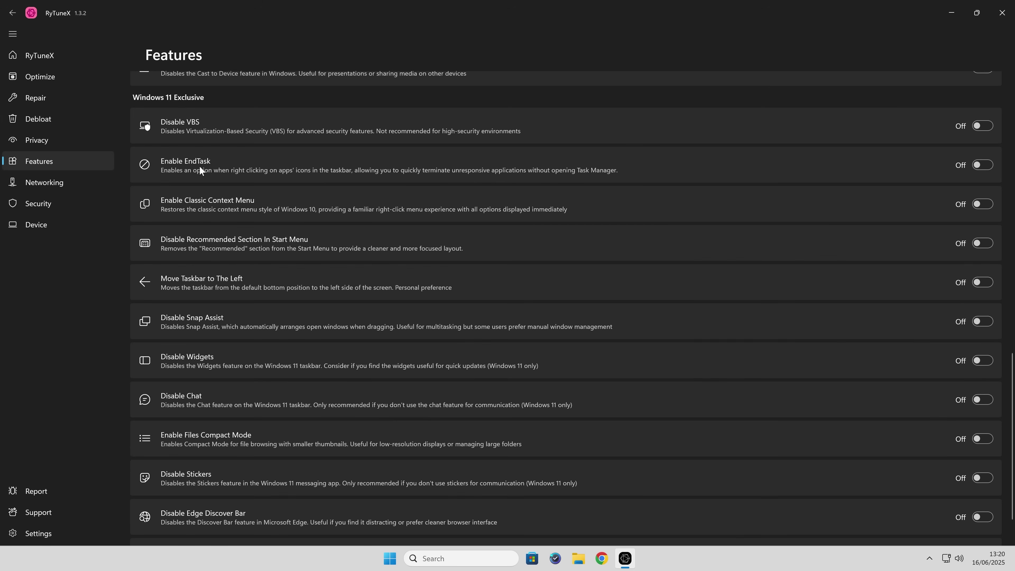
left_click(983, 165)
scroll(248, 402, "down", 2)
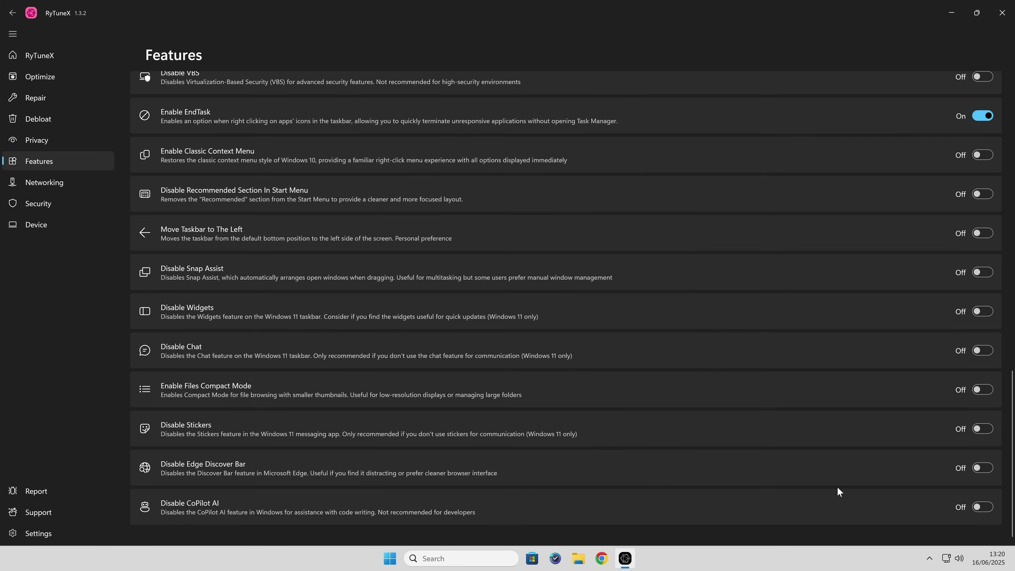
left_click(975, 509)
Review the DNS settings in Networking, the protection status in Security and the hardware information in Device.
left_click(38, 185)
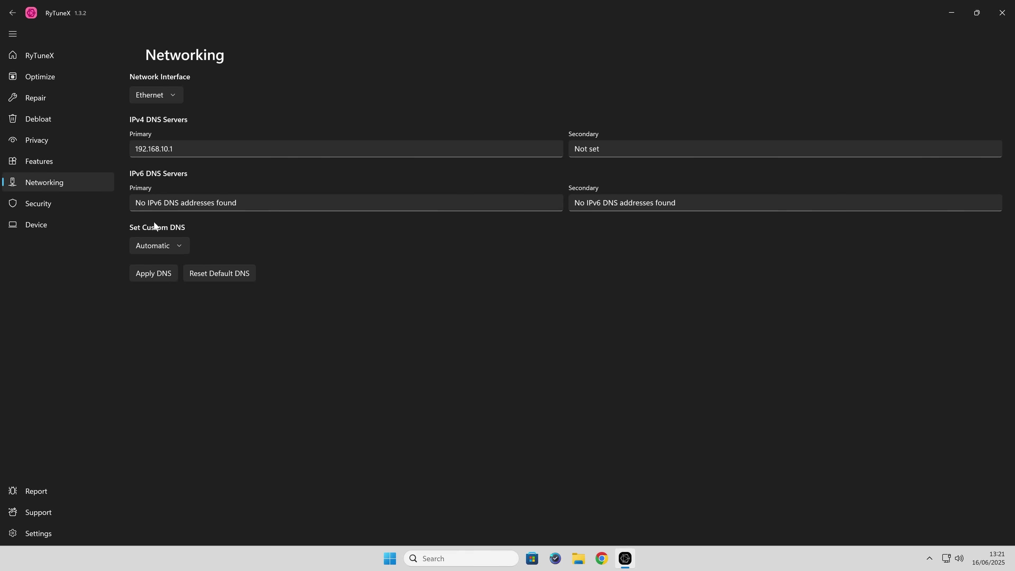
left_click(51, 205)
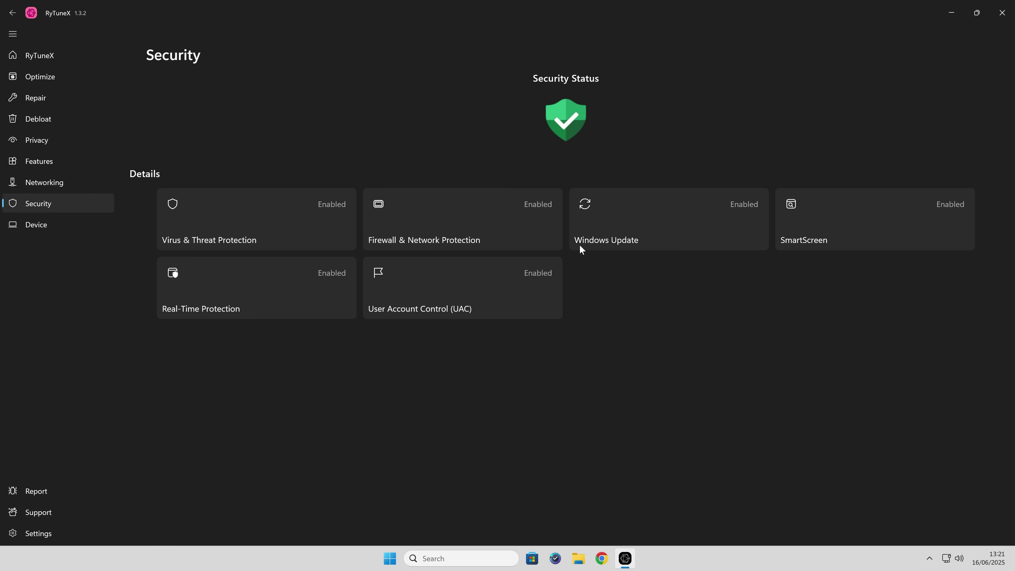
left_click(39, 229)
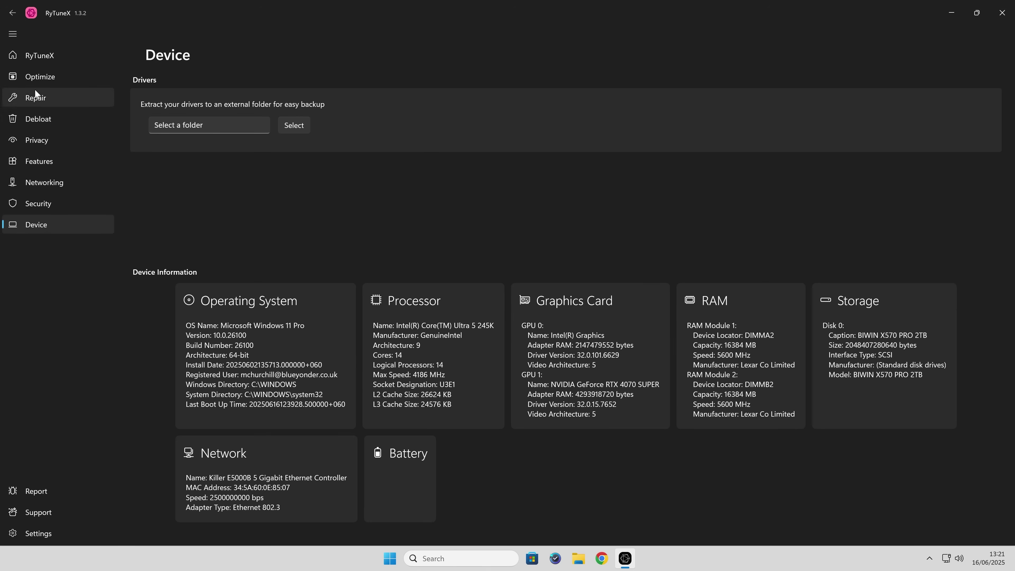
Revisit the Optimize, Debloat and Privacy sections to look over their settings and app list again.
left_click(35, 76)
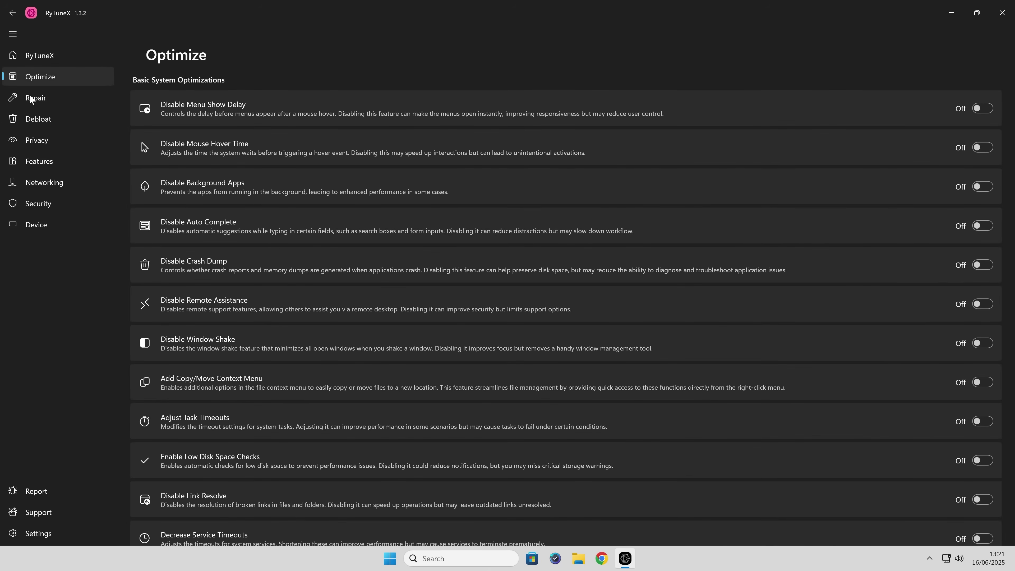
left_click(39, 126)
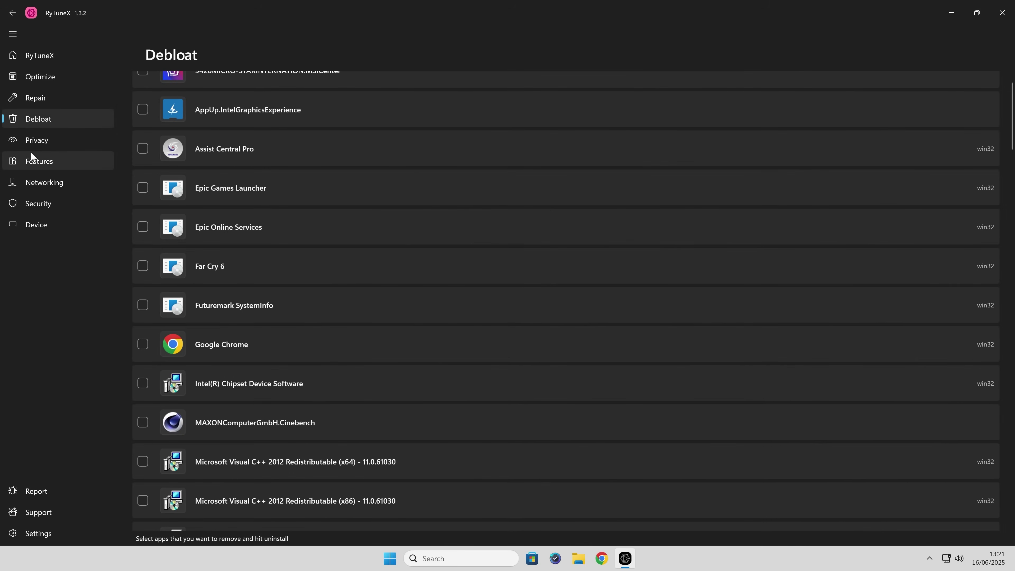
left_click(38, 140)
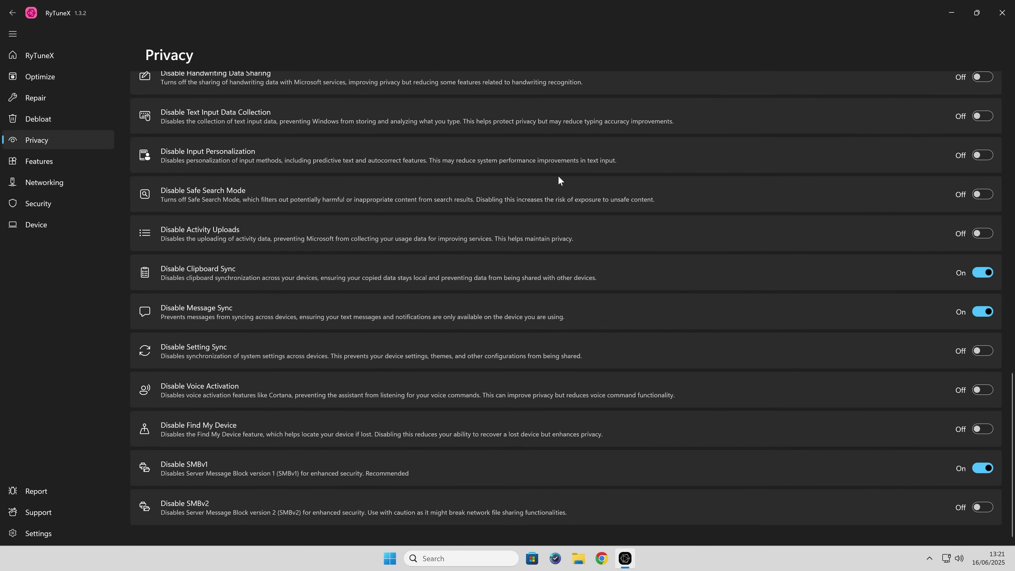